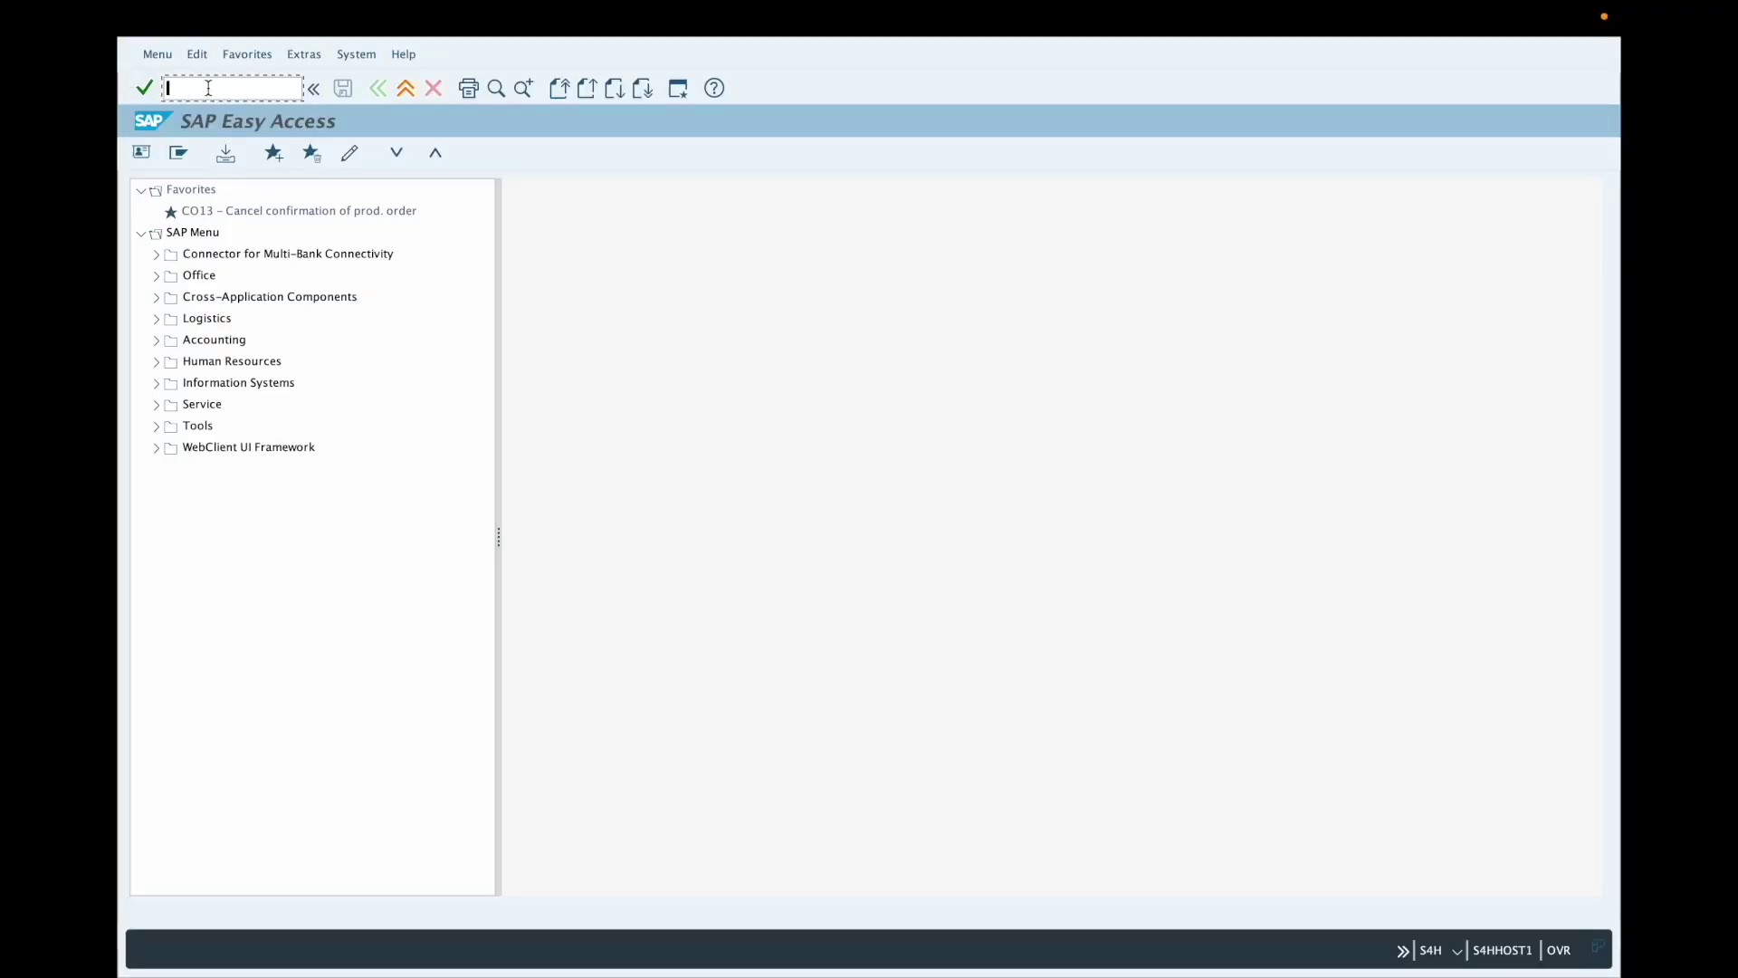
type("BP")
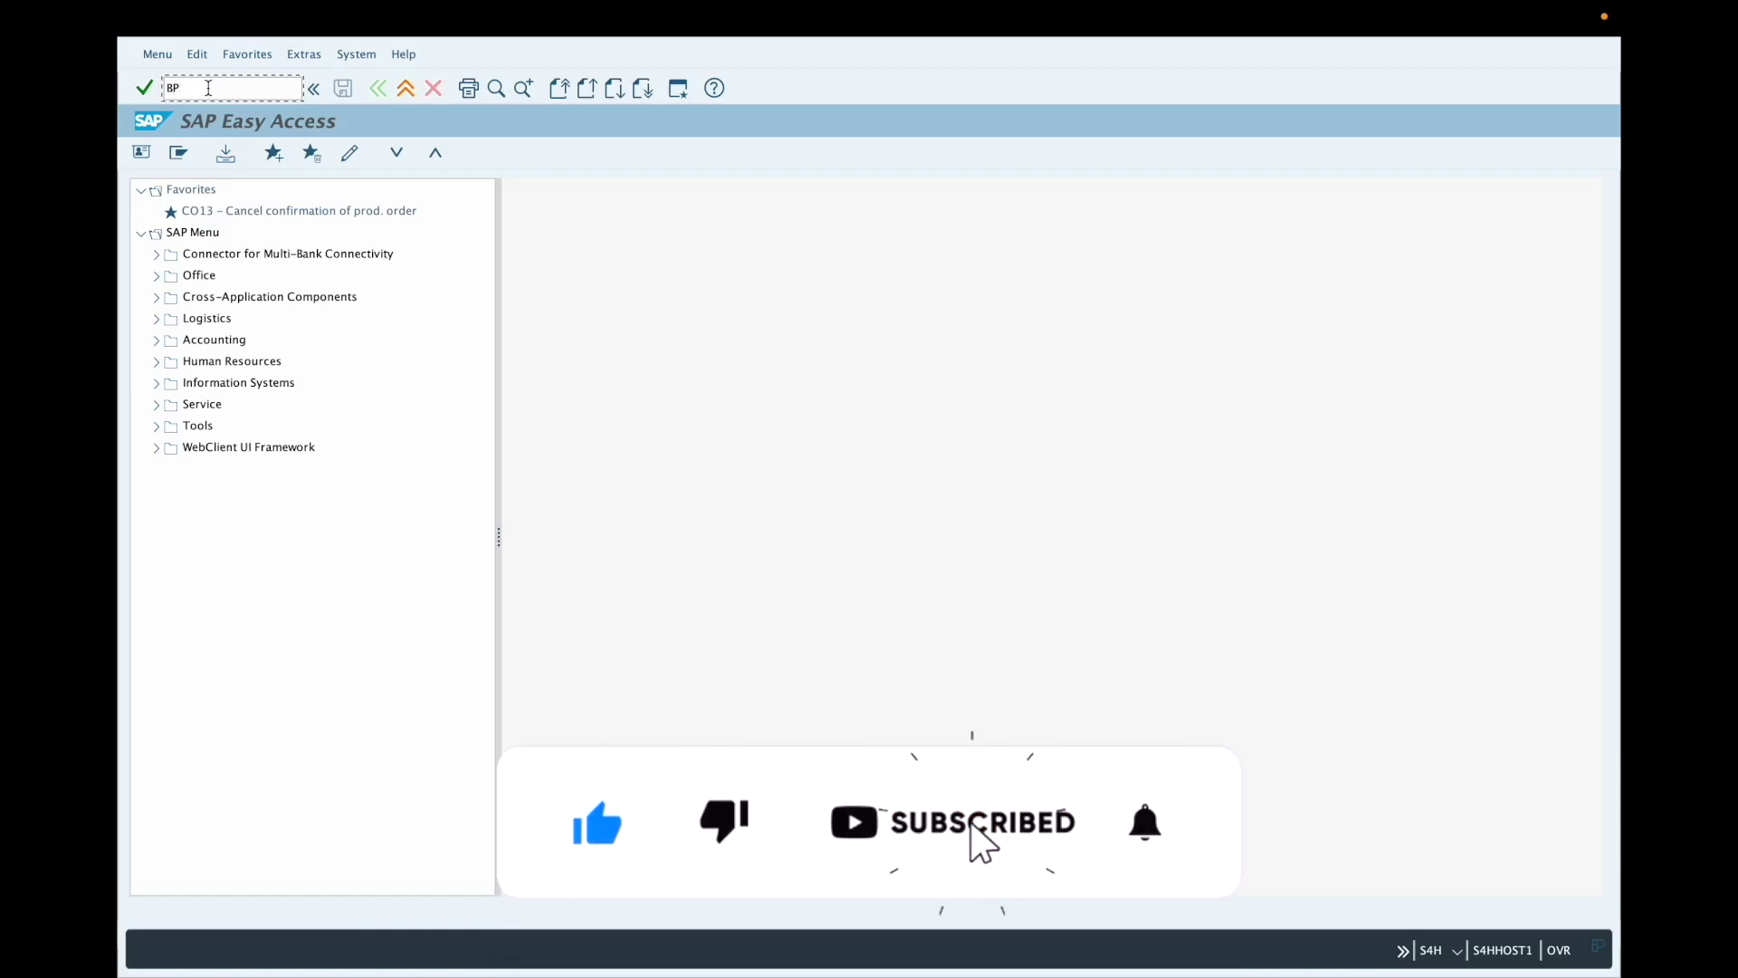
Launch transaction BP, Maintain Business Partner, from the command field.
key("Return")
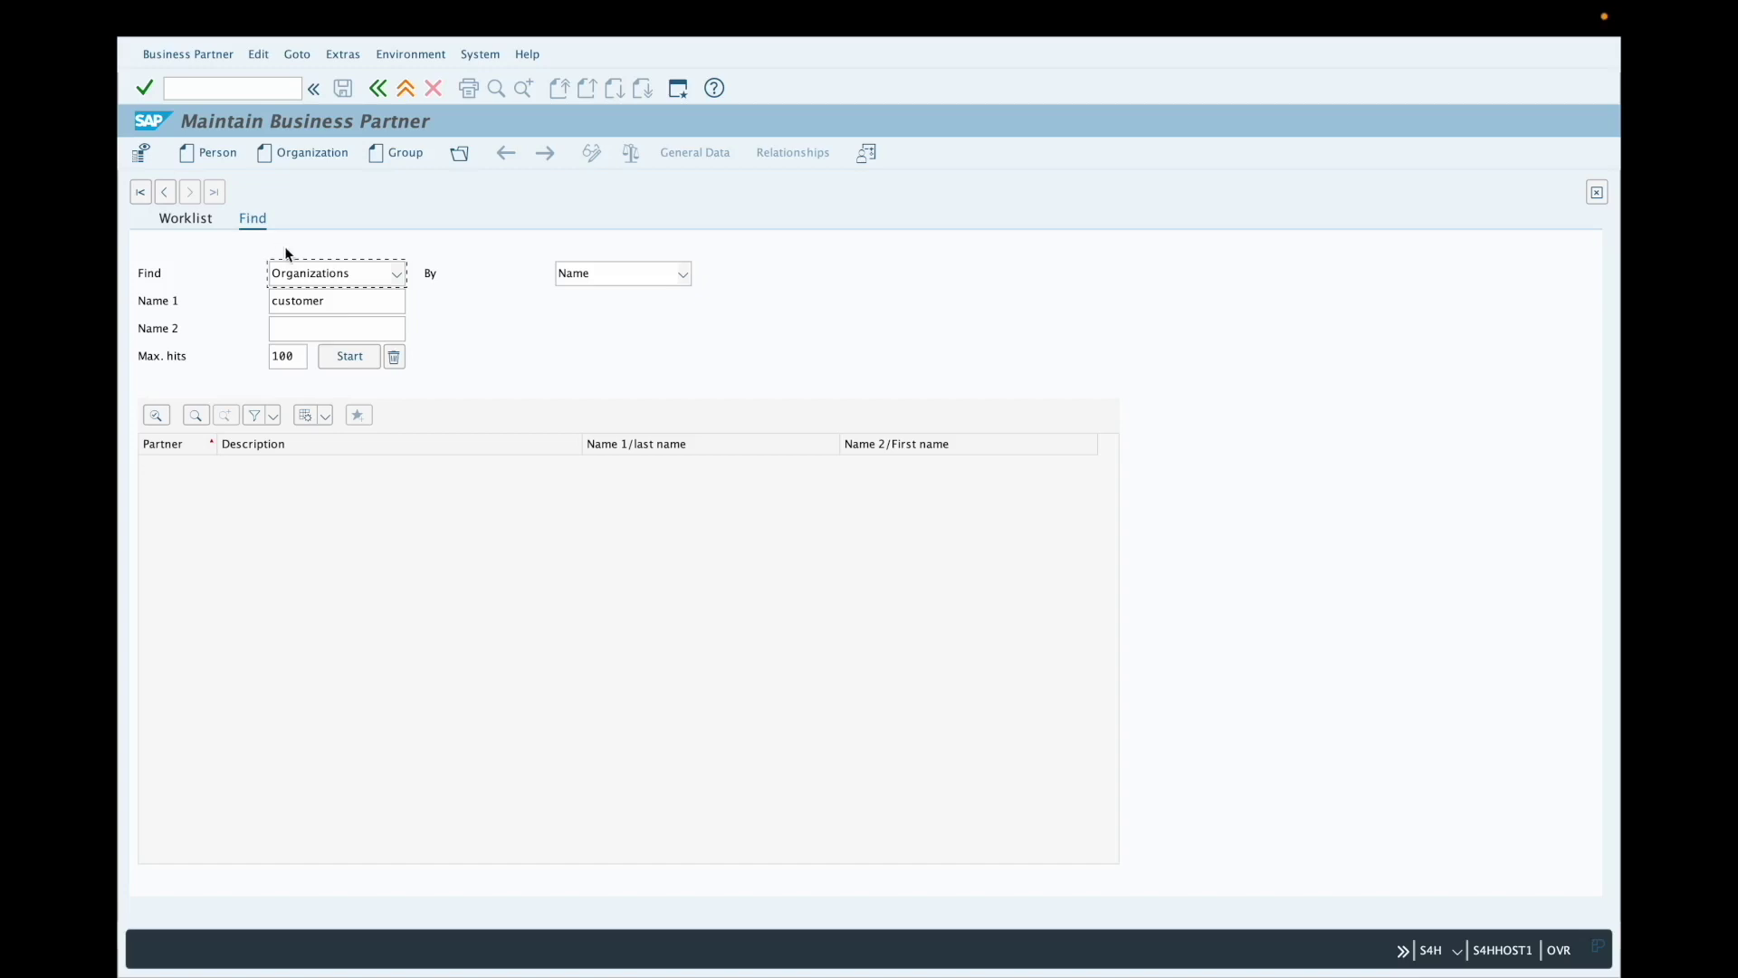
Keep Find set to Organizations and select the leftover search text 'customer'.
left_click(397, 272)
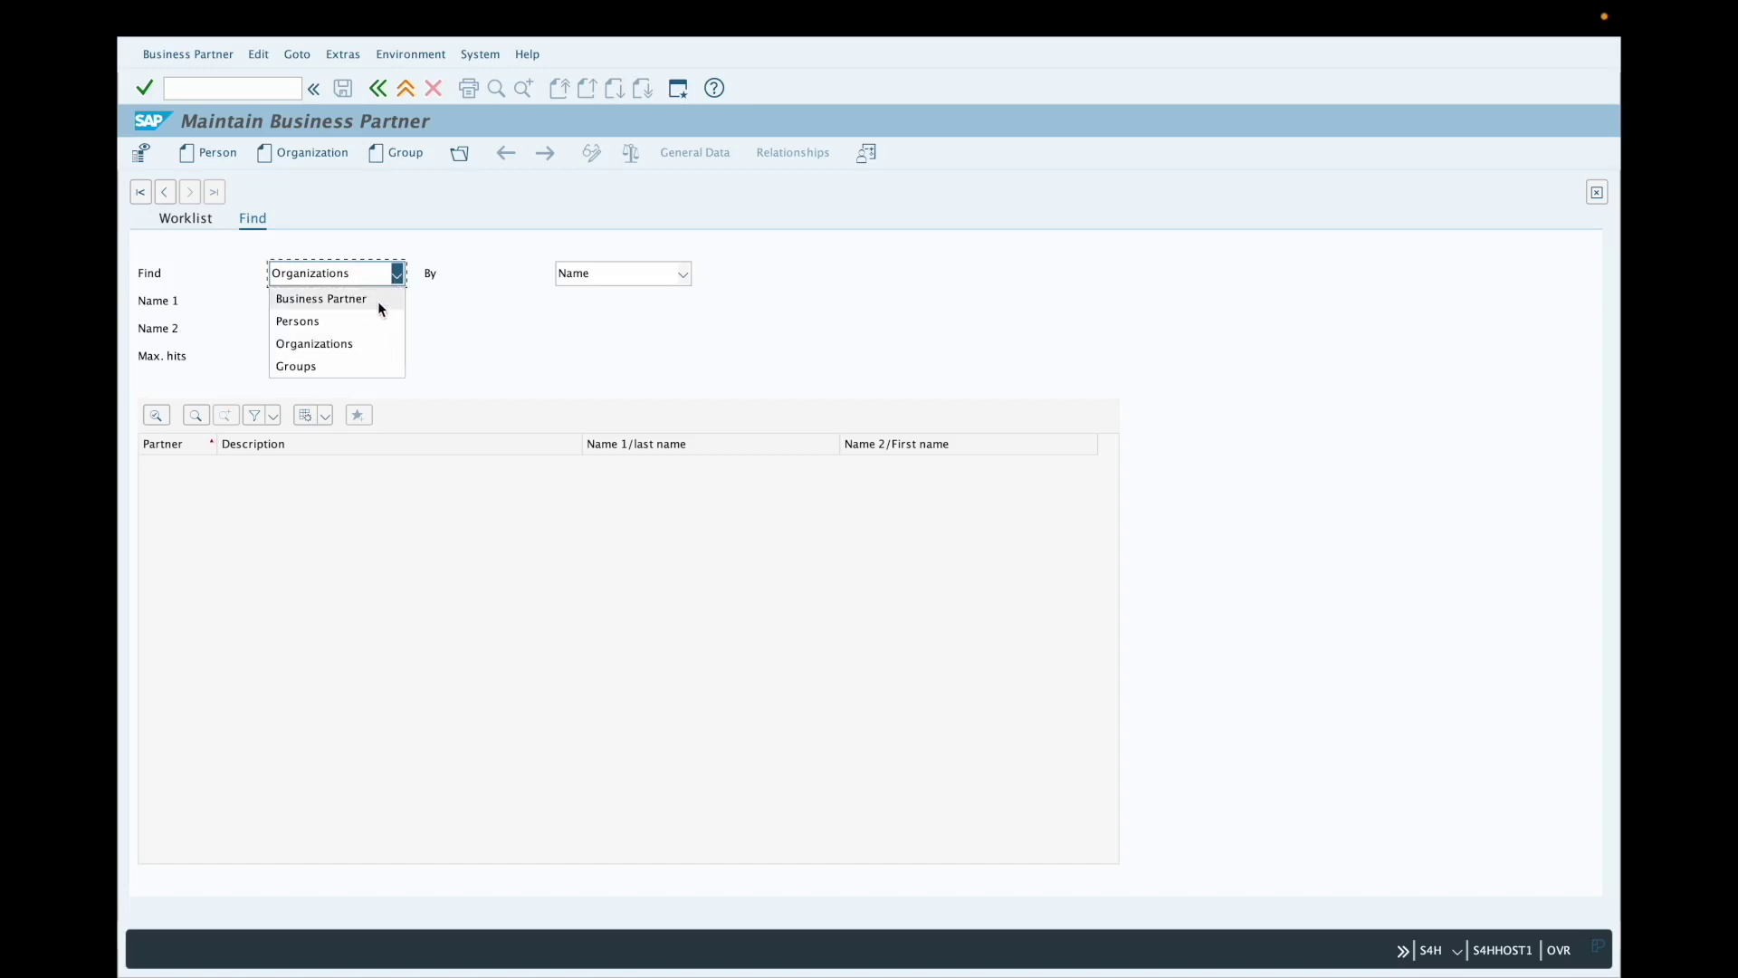
left_click(355, 342)
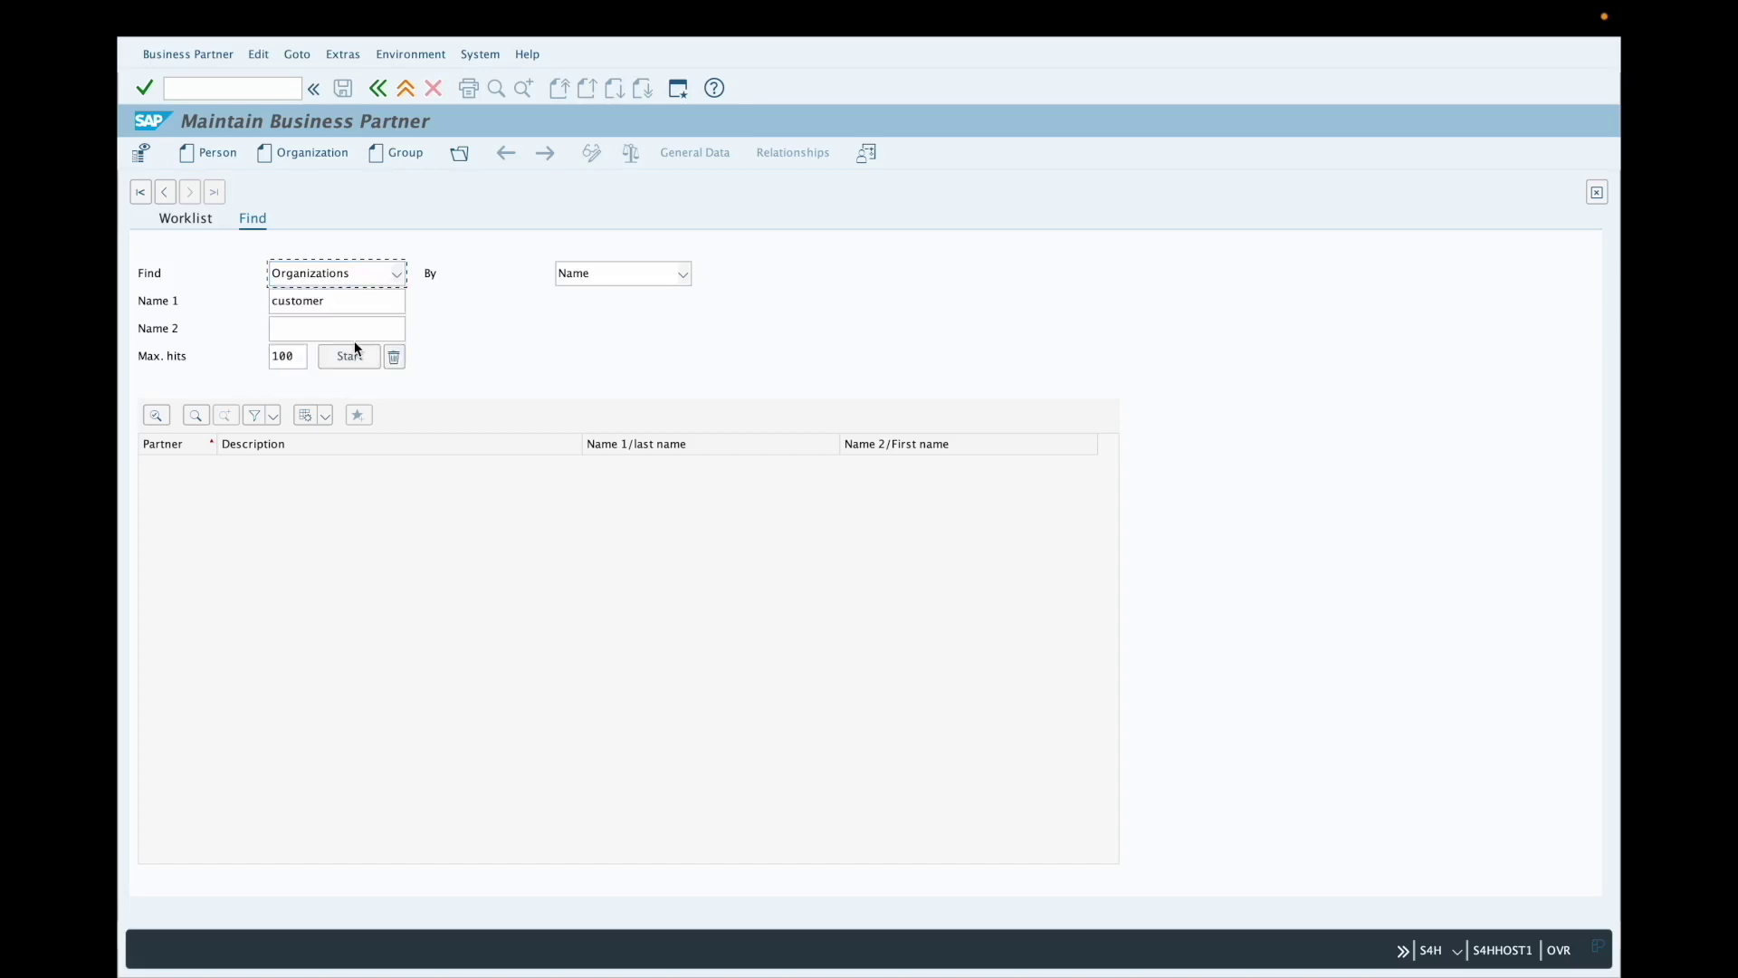
left_click(683, 274)
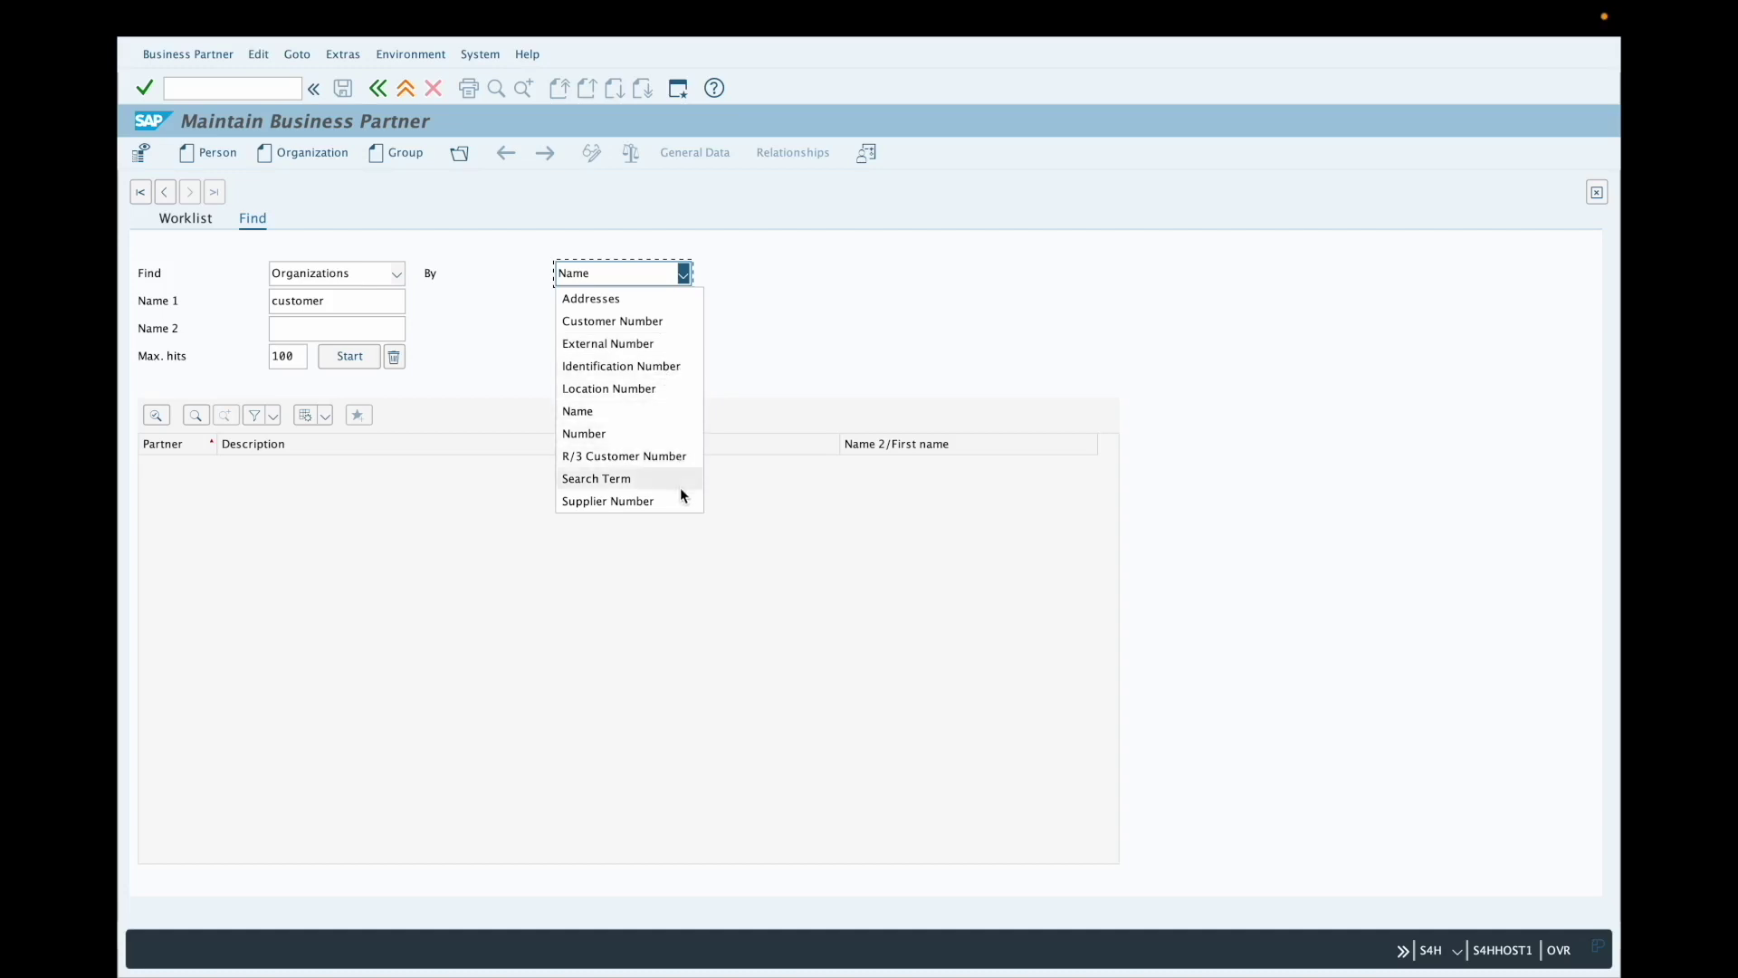
left_click(654, 413)
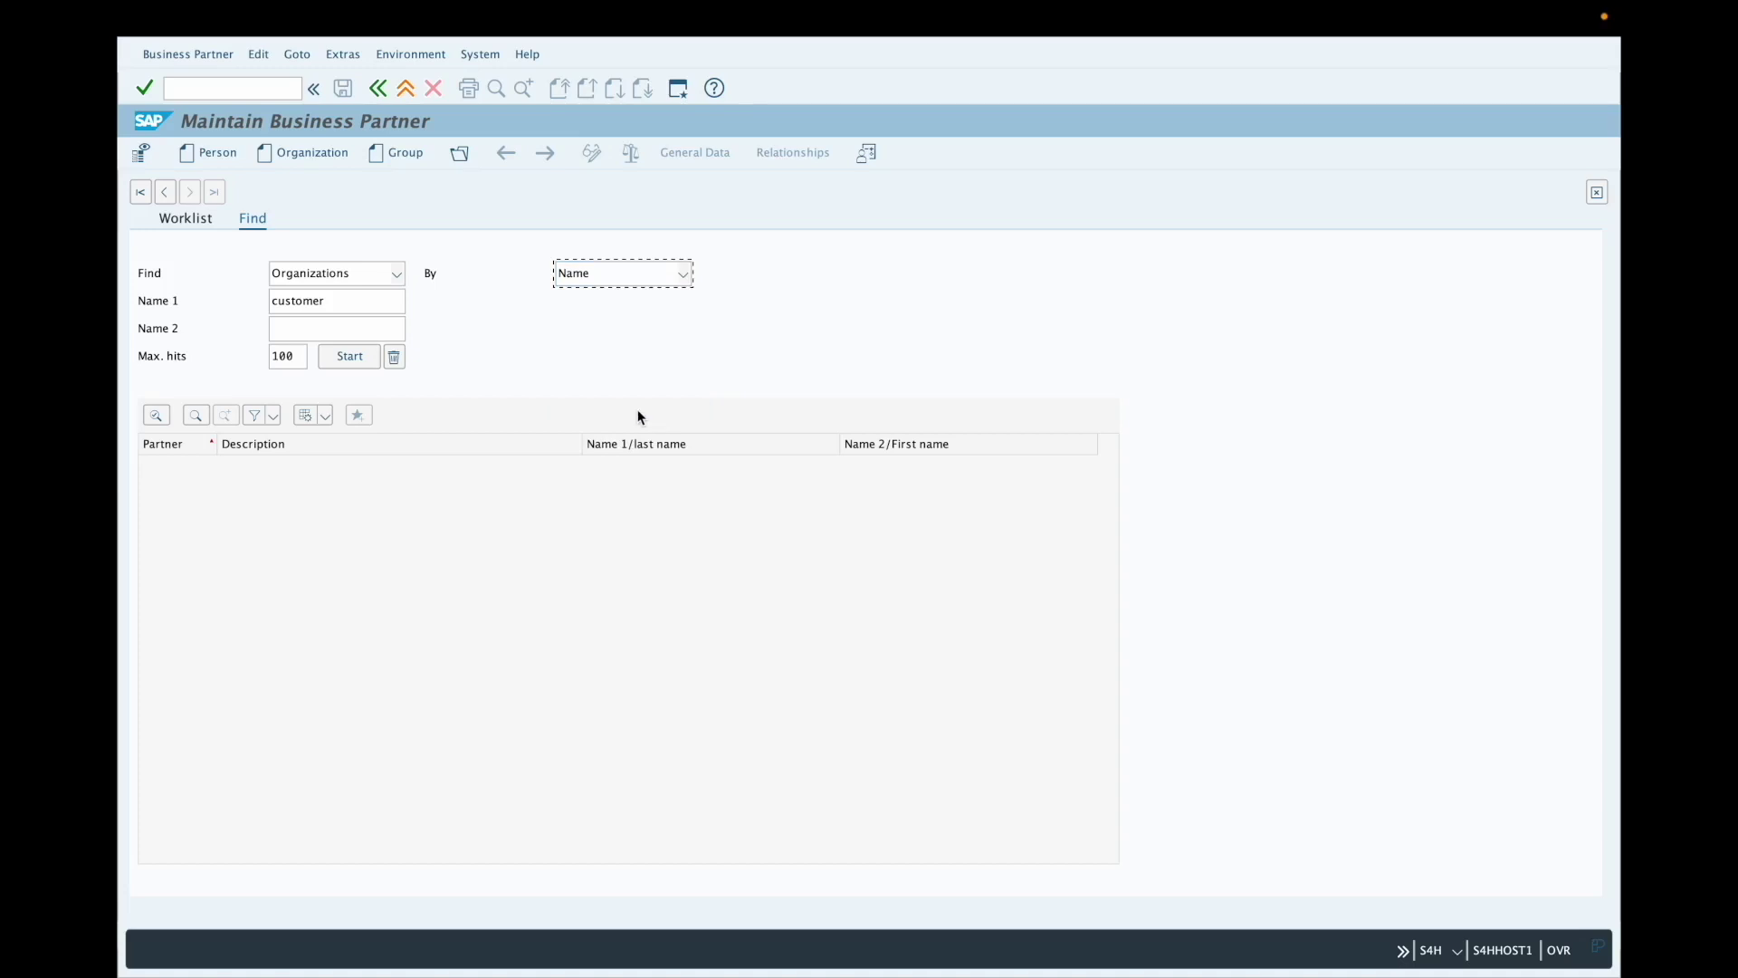
left_click_drag(346, 301, 274, 300)
double_click(313, 300)
Search by Addresses instead, with country FR (France), and start the search.
left_click(683, 273)
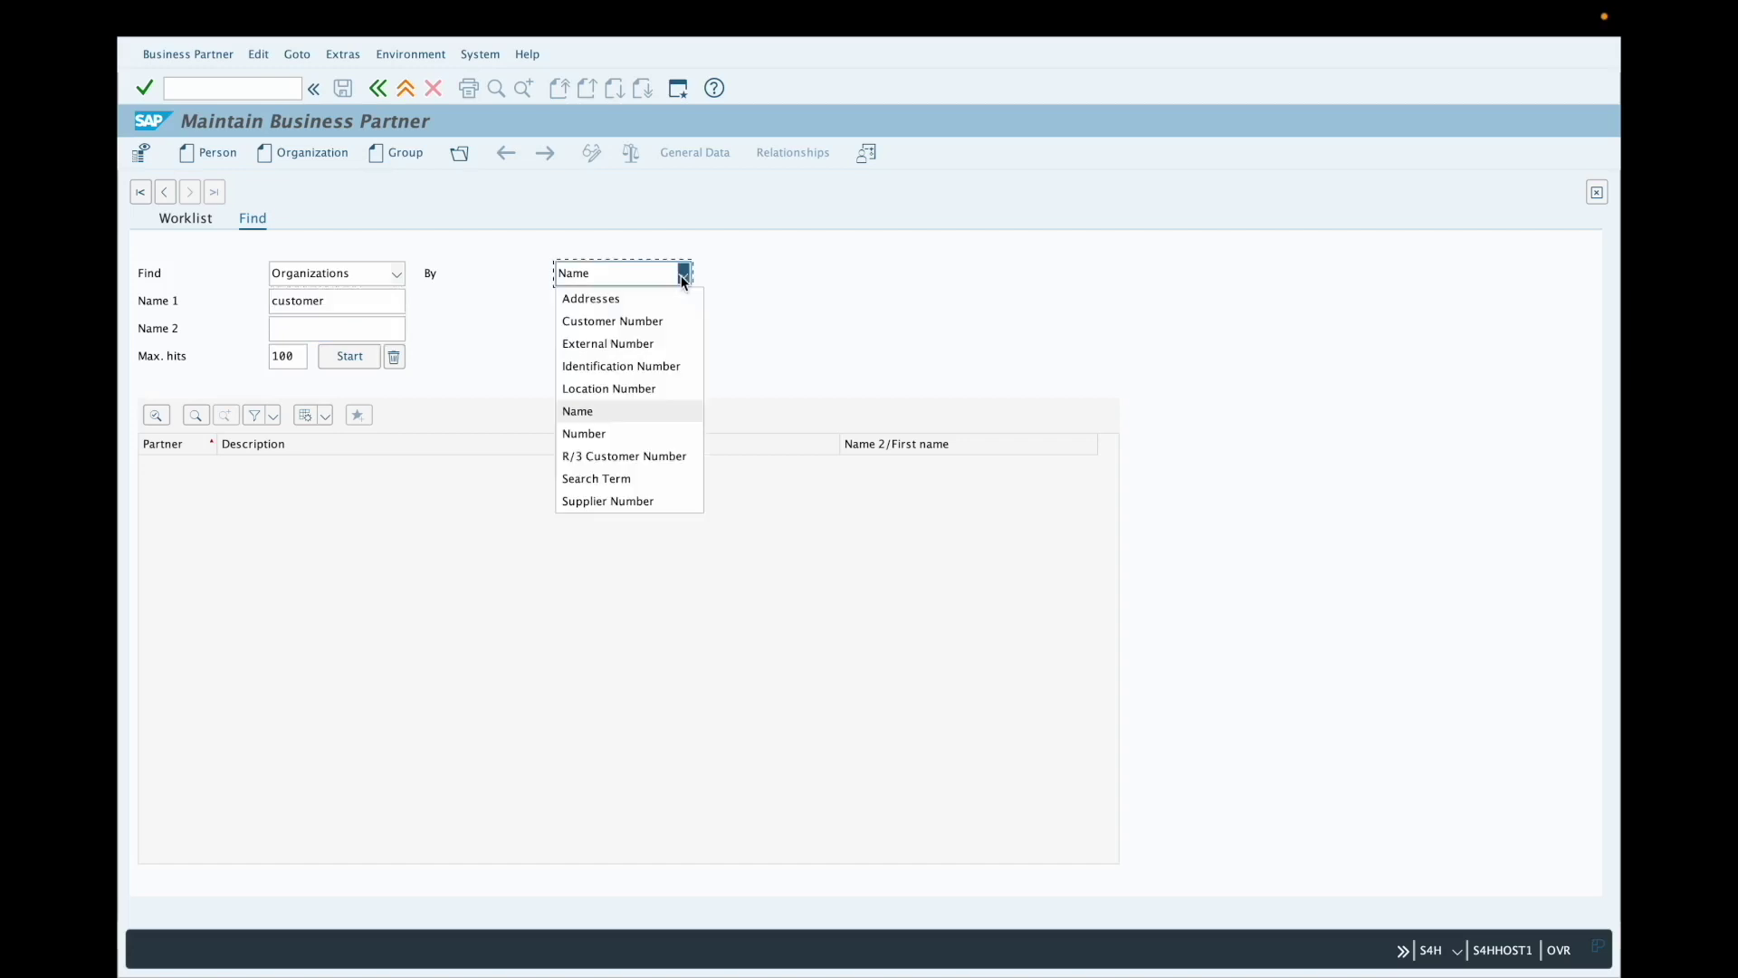
left_click(635, 299)
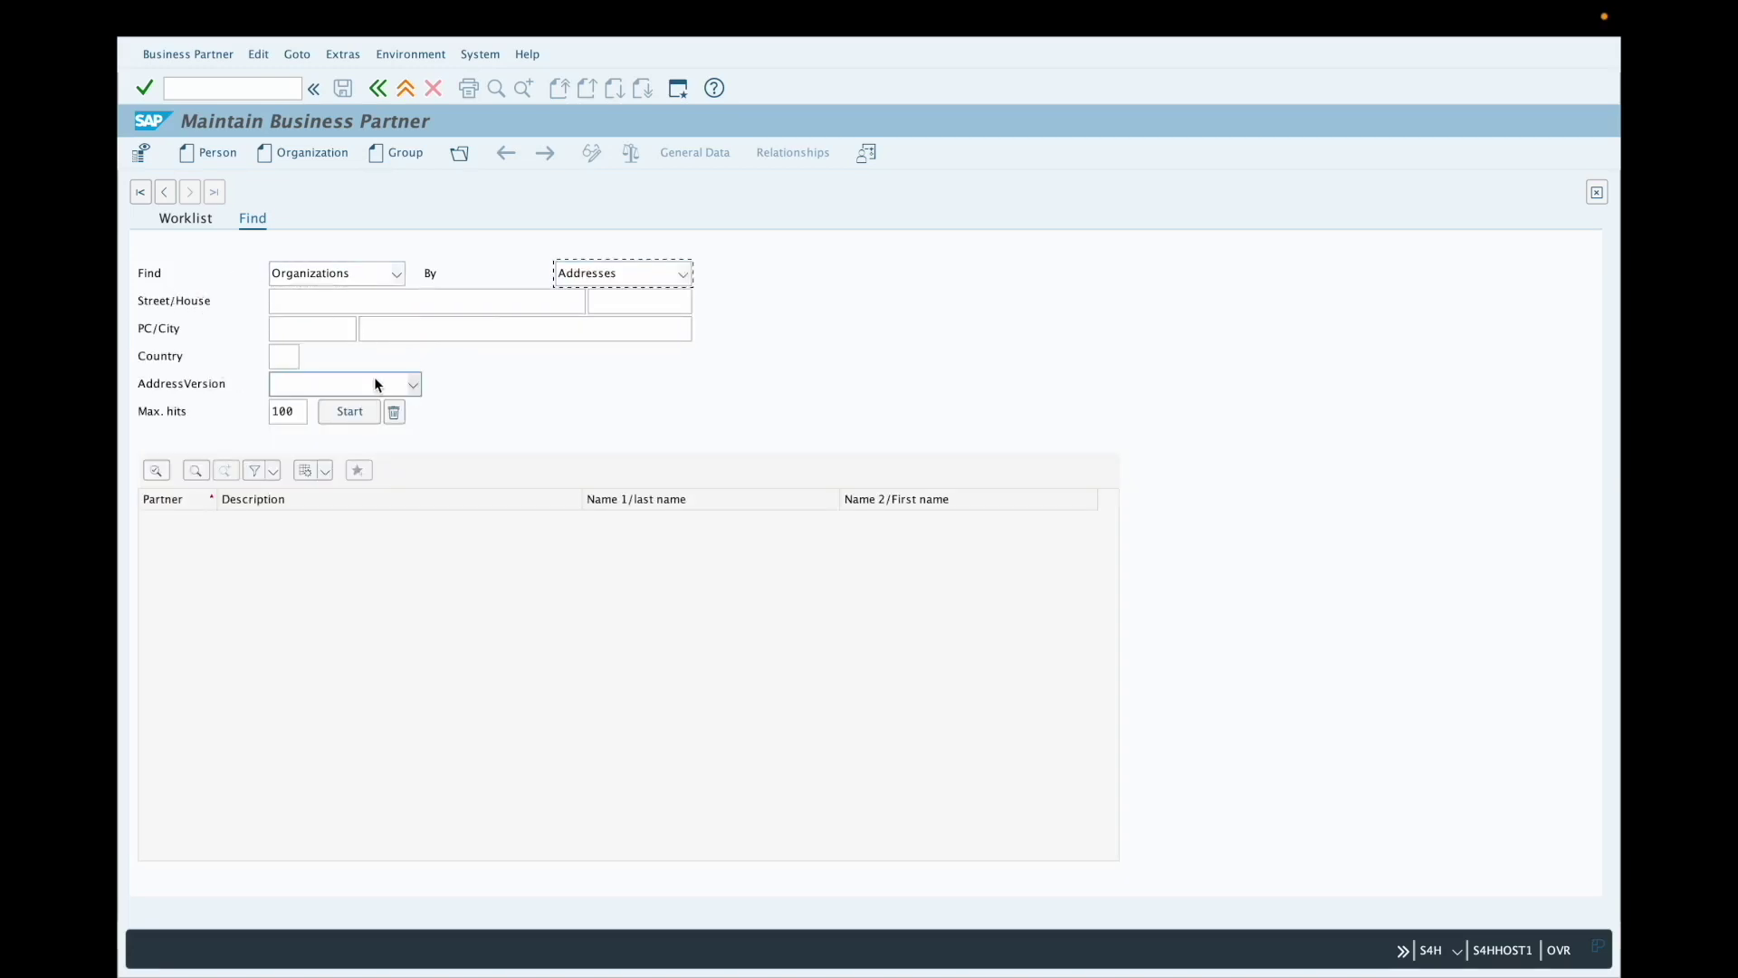
left_click(283, 356)
type("FR")
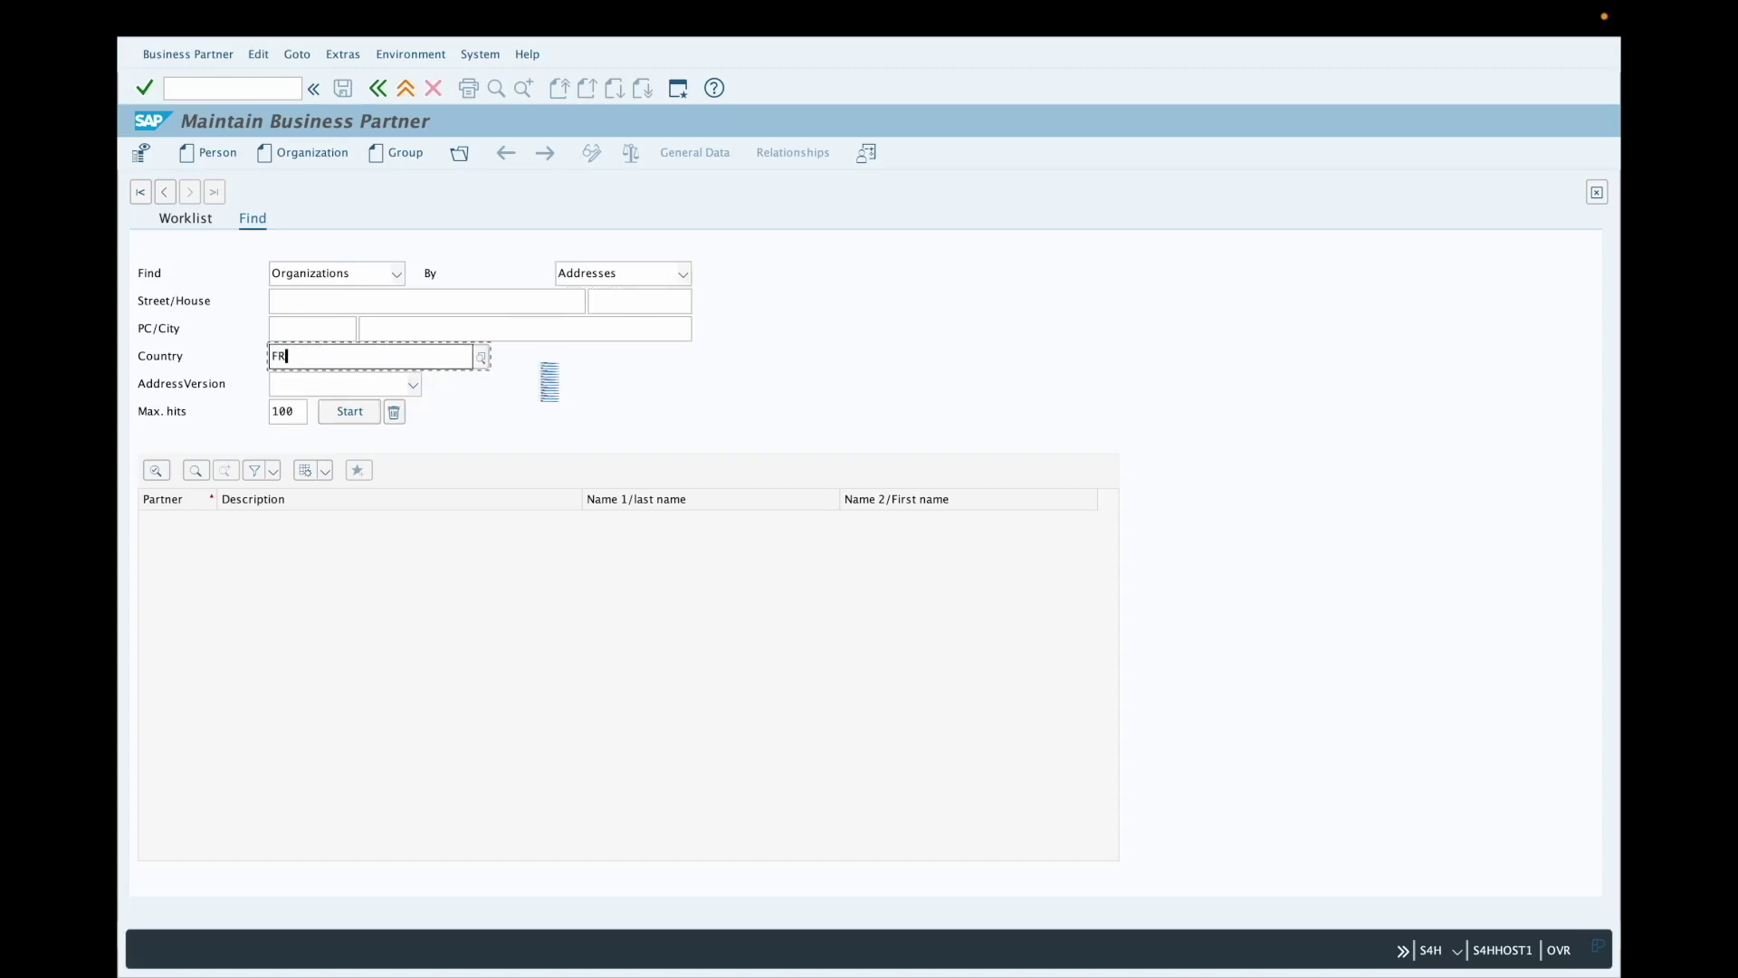
left_click(343, 418)
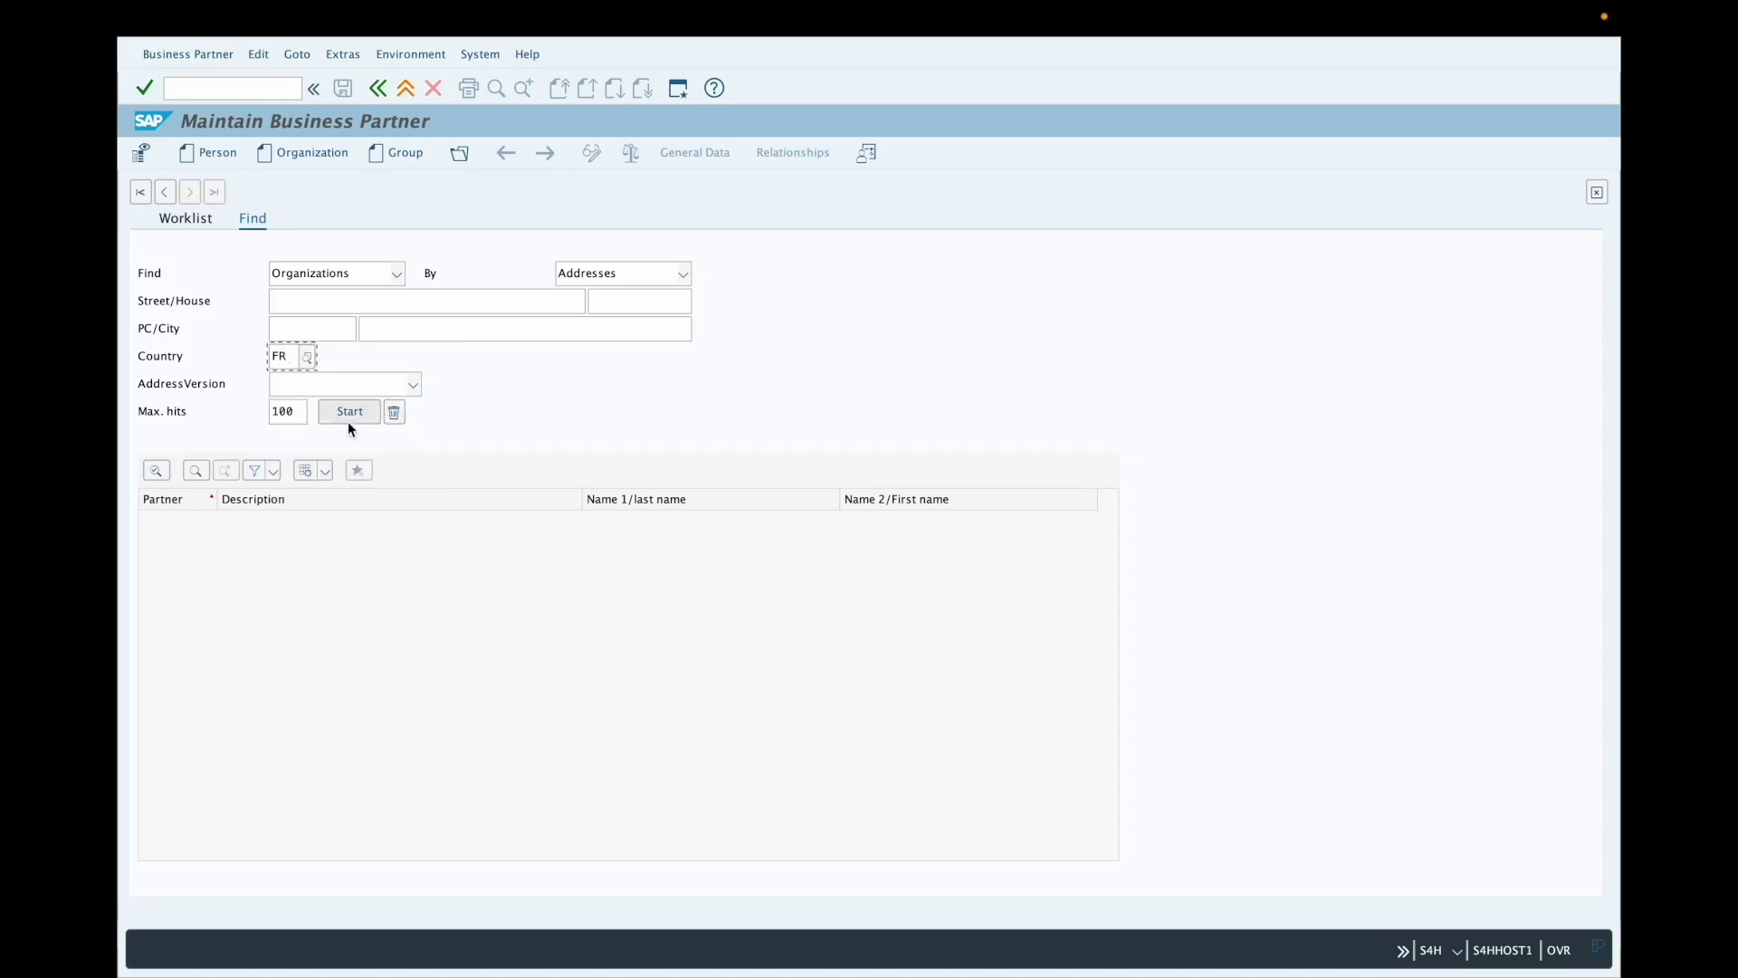
left_click(351, 413)
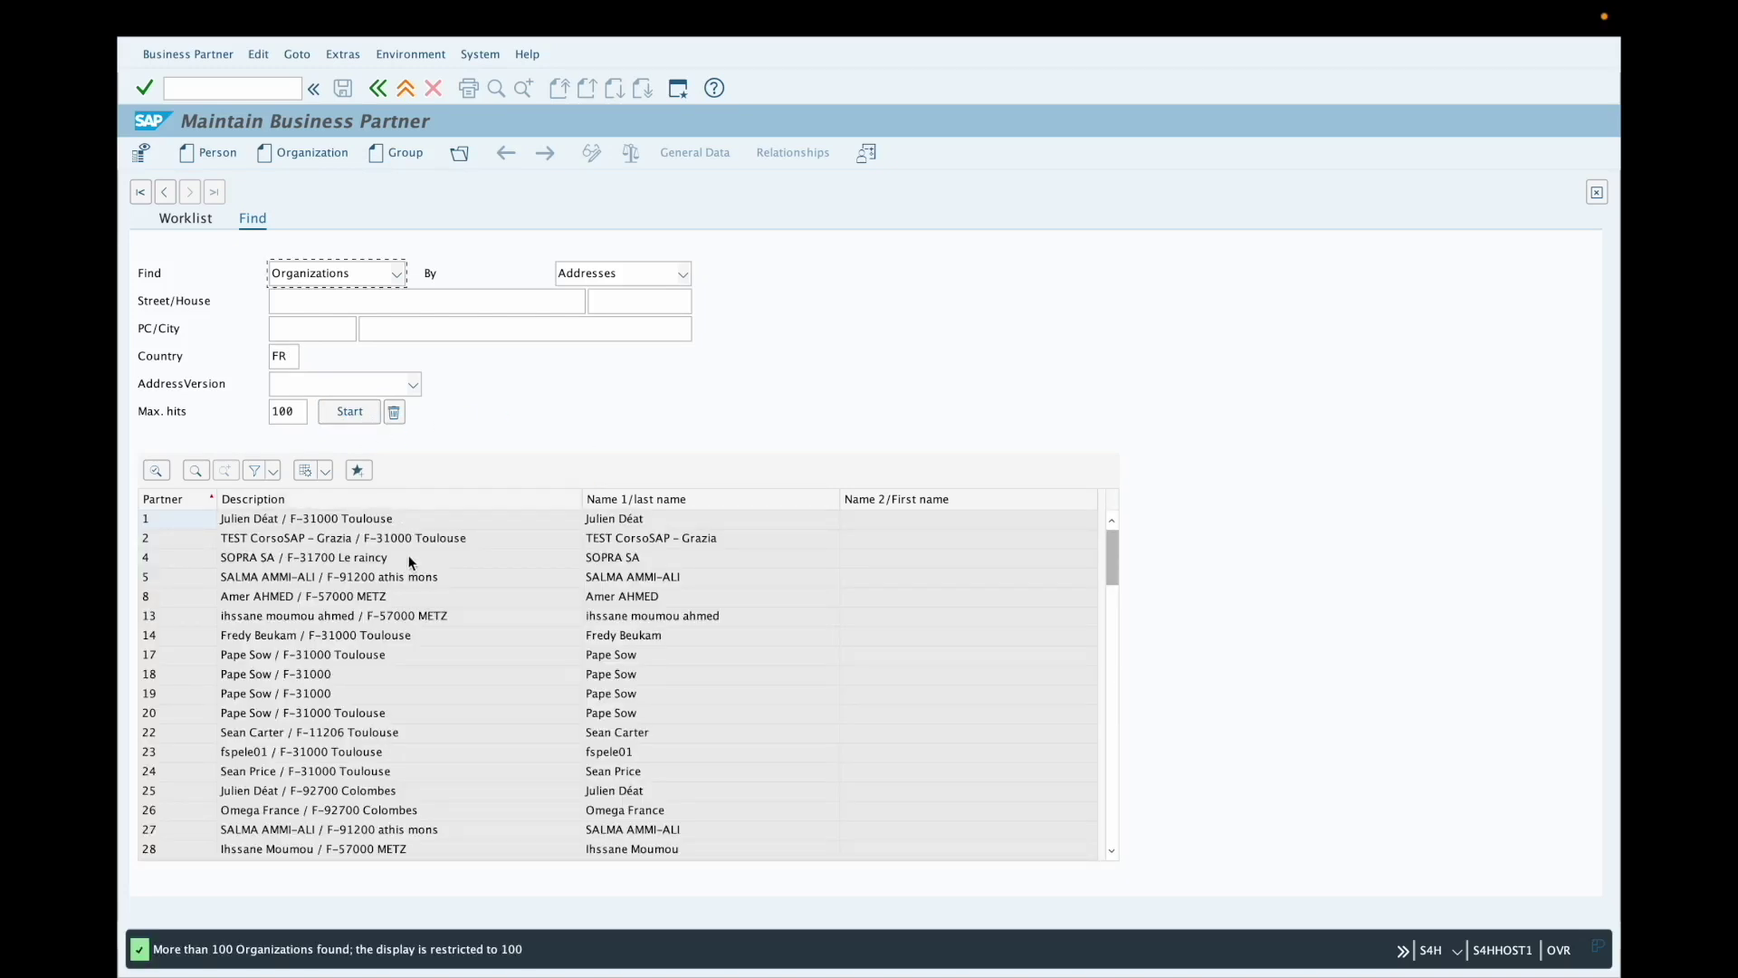
scroll(407, 564, "down", 2)
scroll(512, 615, "down", 2)
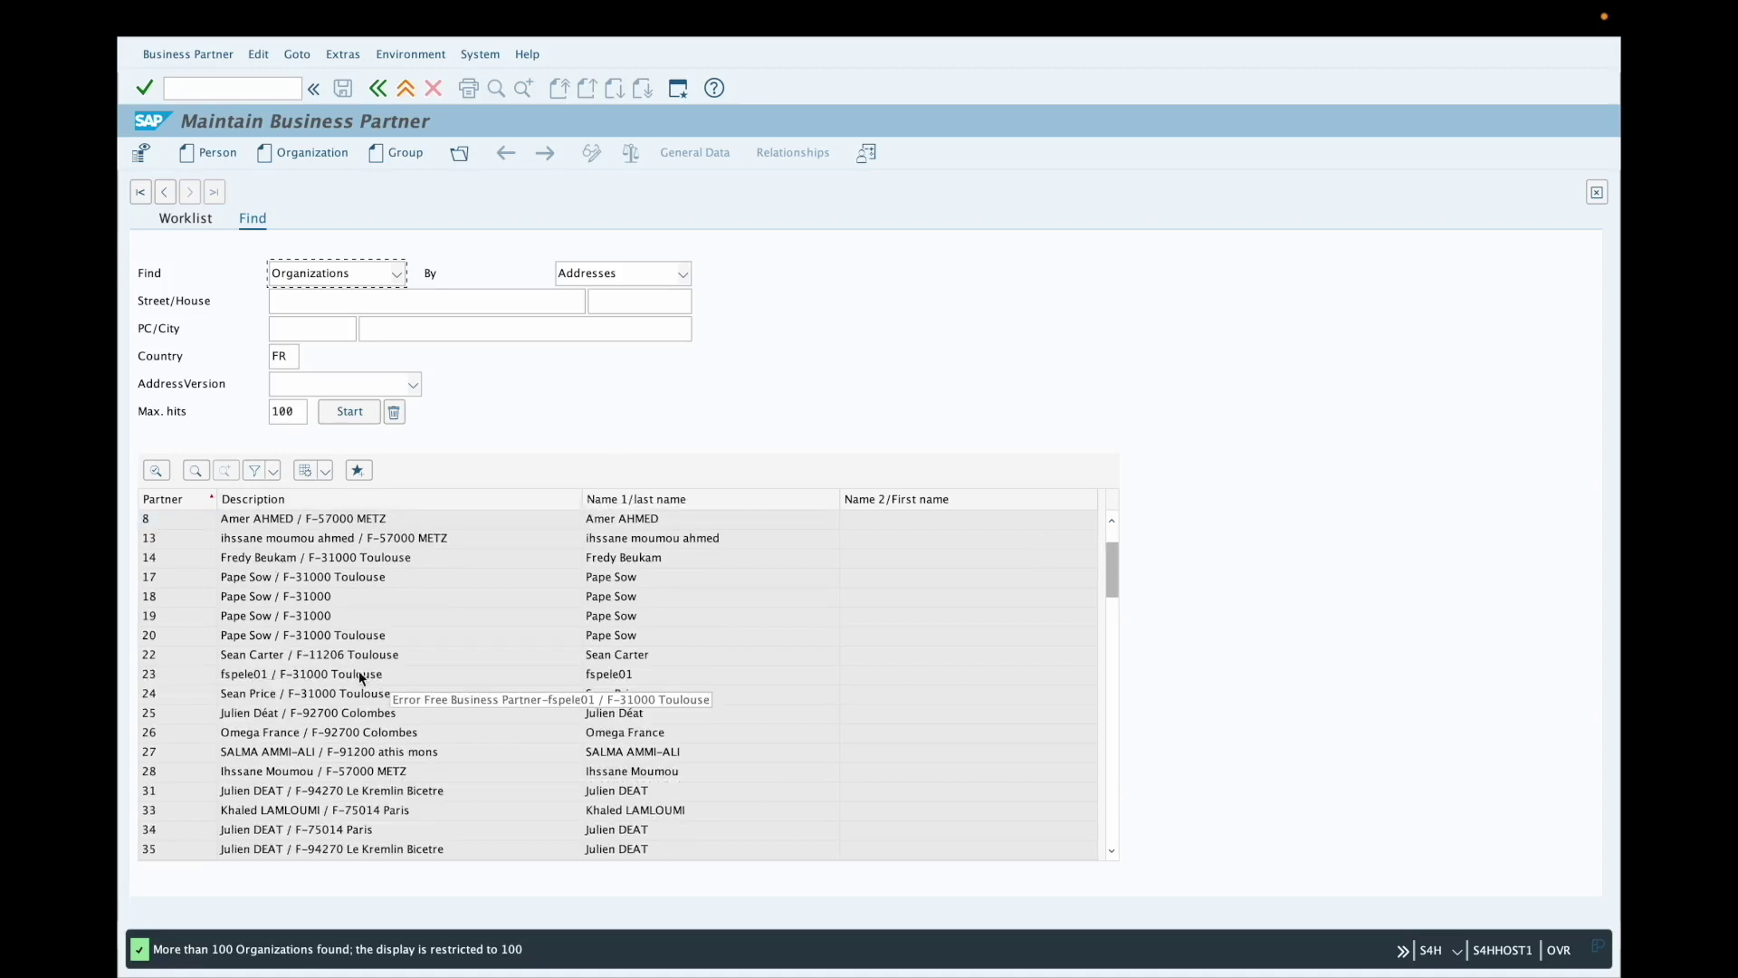
scroll(360, 670, "down", 3)
scroll(360, 672, "down", 3)
scroll(369, 665, "down", 3)
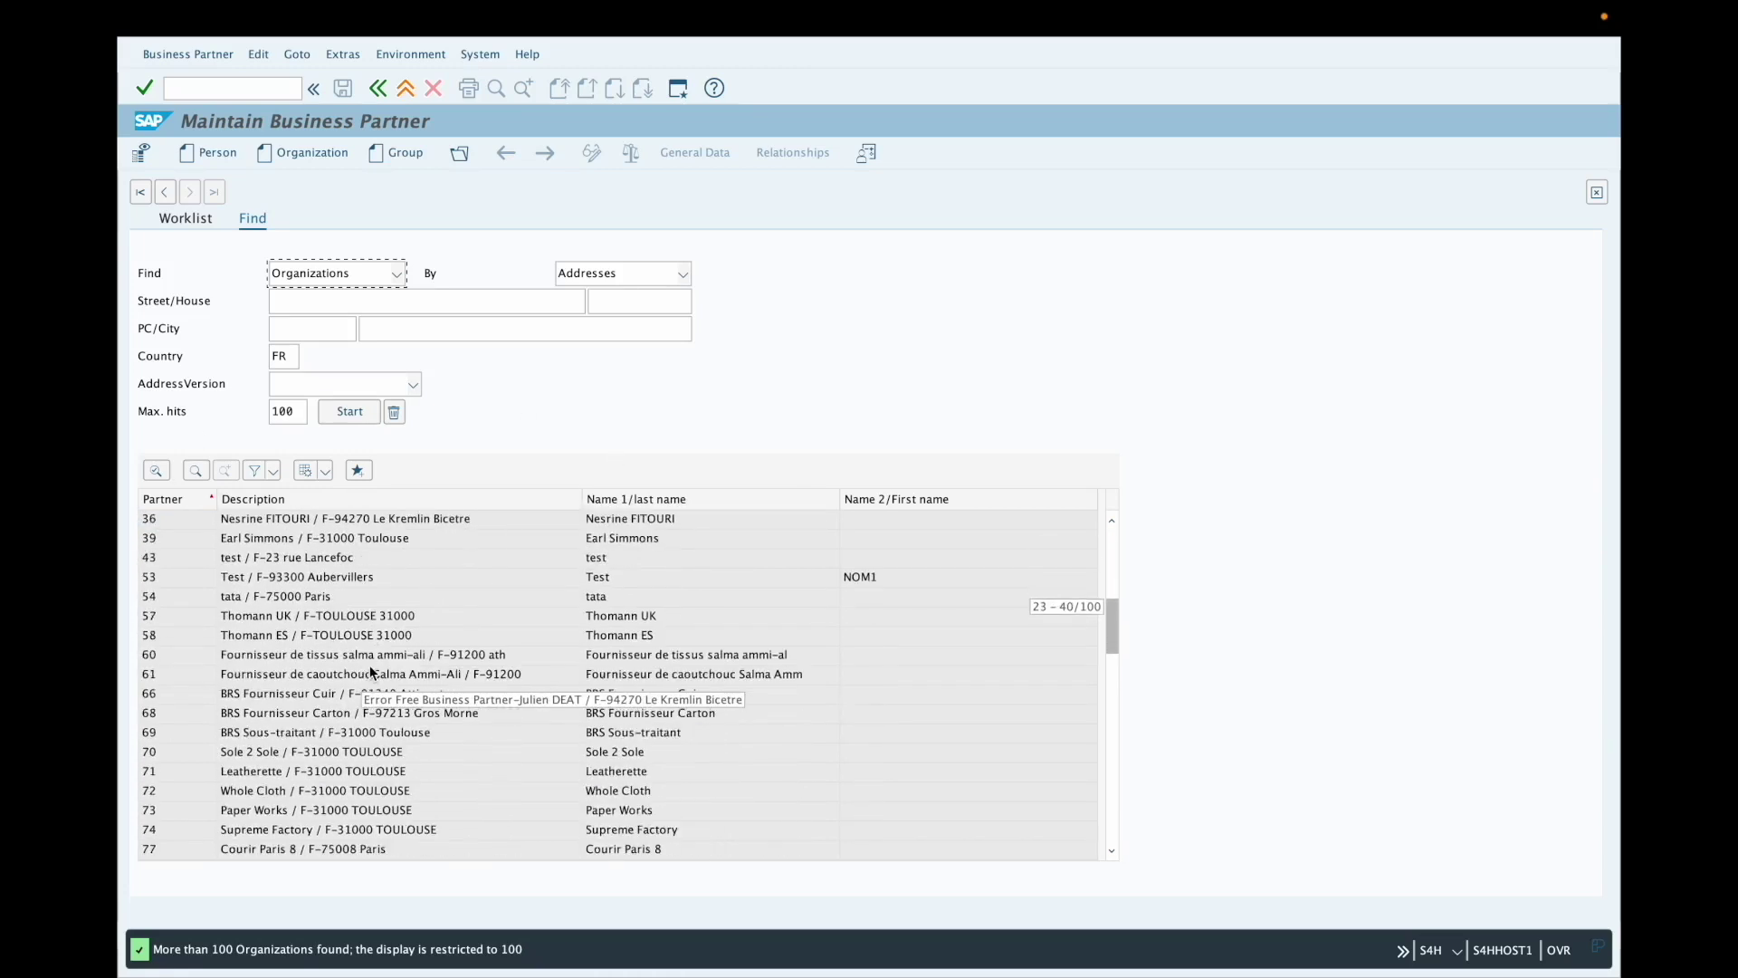
scroll(382, 655, "up", 6)
scroll(381, 655, "up", 5)
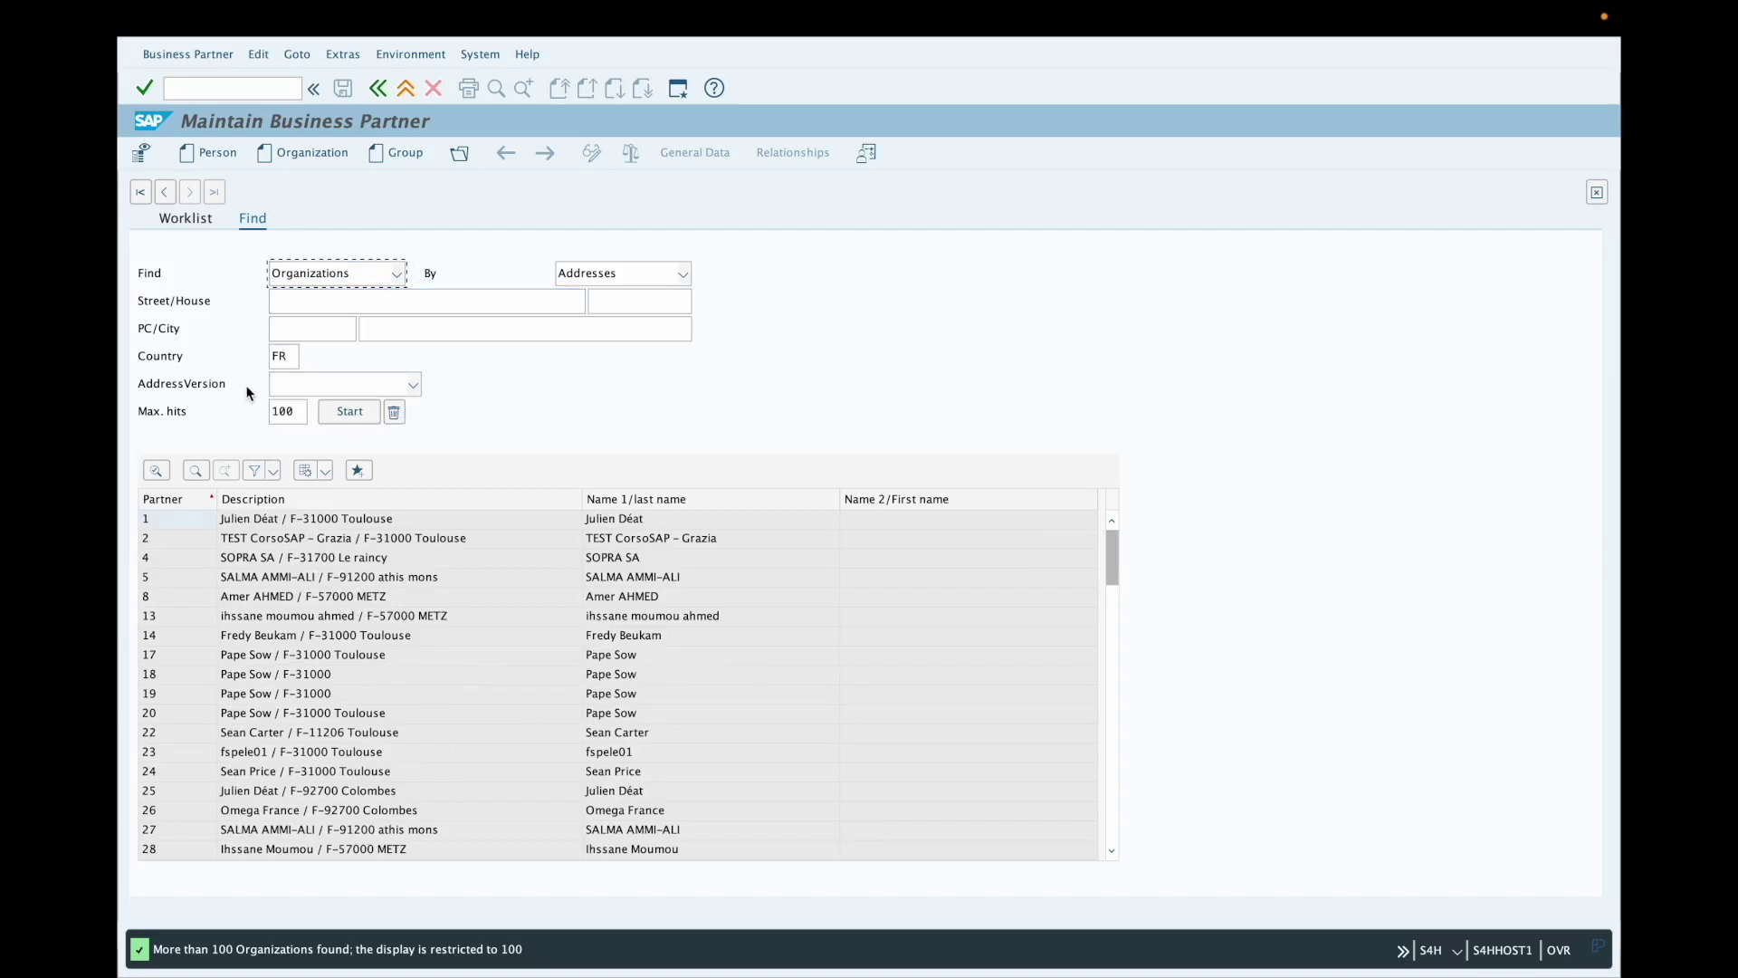
scroll(411, 638, "down", 4)
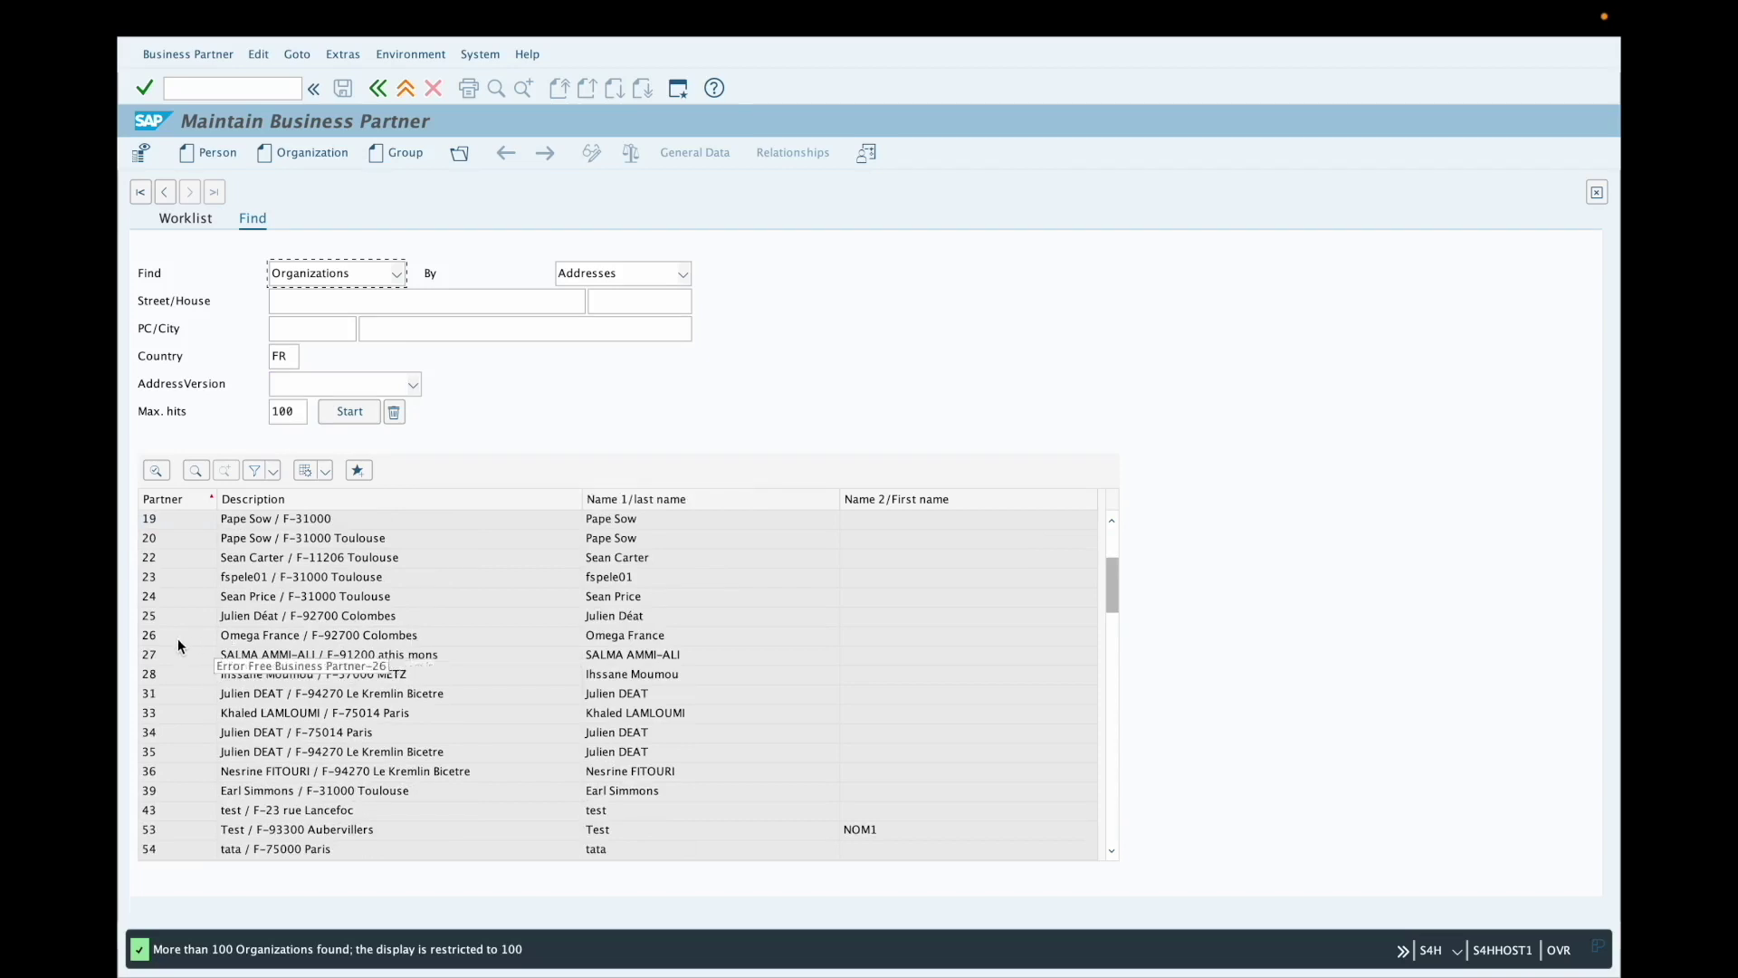
left_click(184, 559)
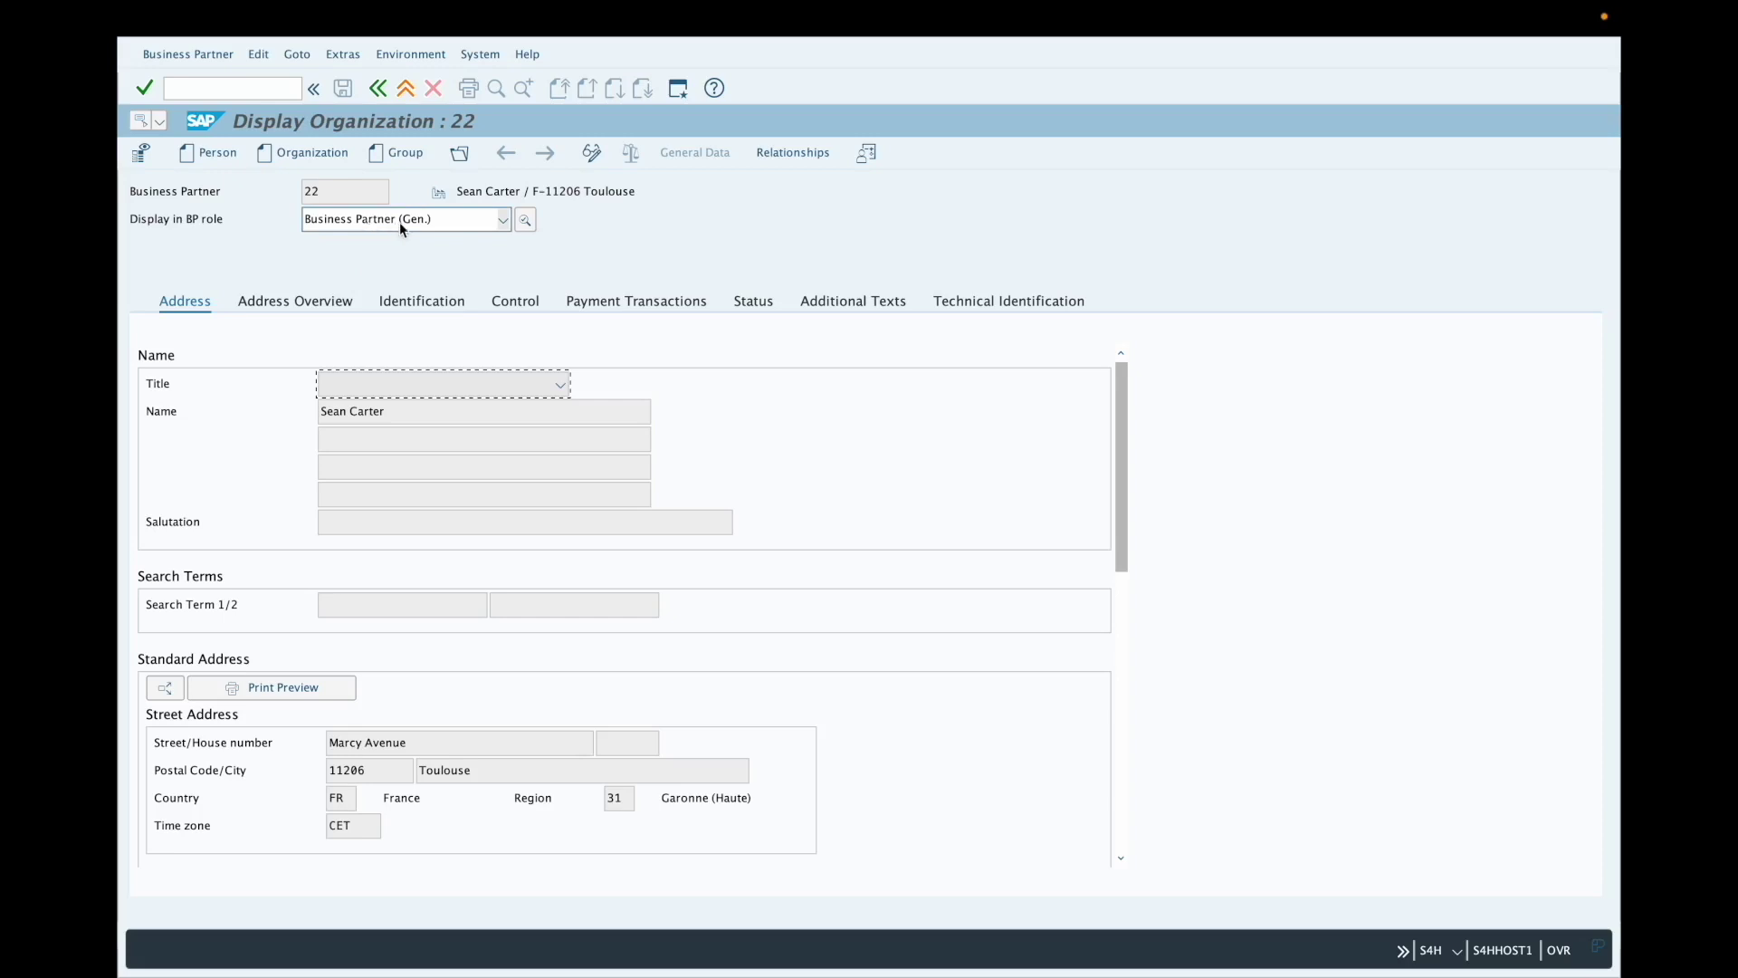
Review partner 22's address overview, identification, control and payment transaction data.
left_click(339, 192)
double_click(337, 193)
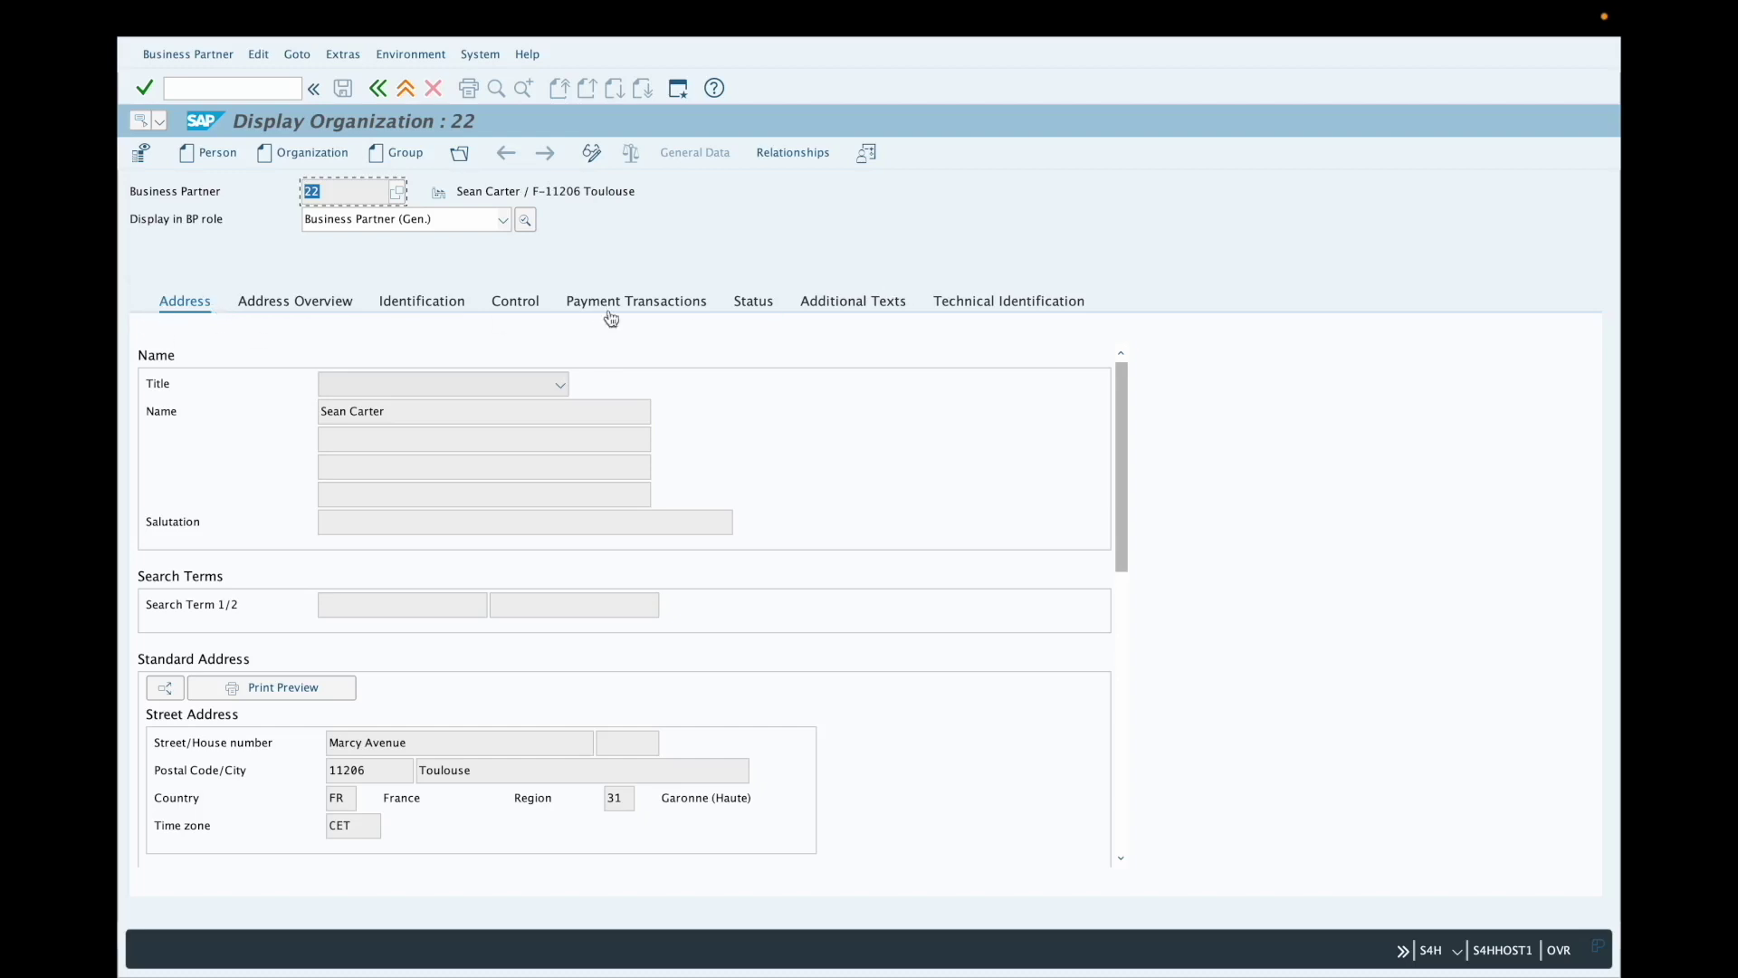
scroll(332, 582, "down", 5)
scroll(332, 581, "up", 5)
left_click(278, 304)
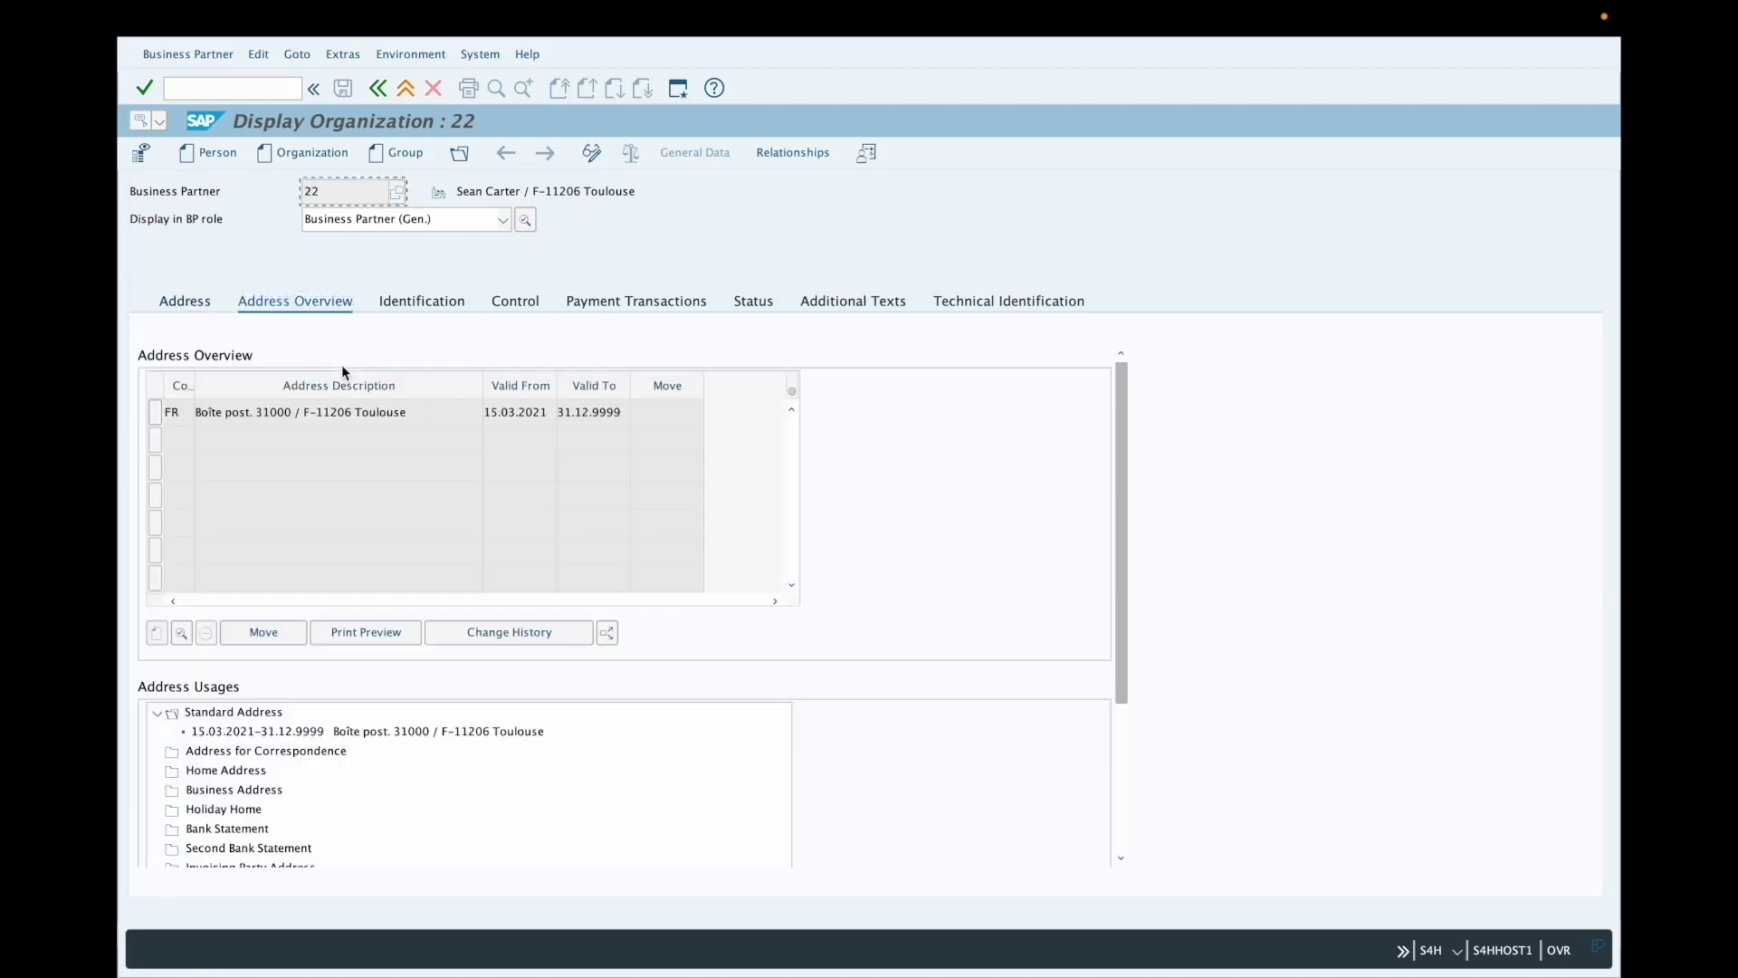
left_click(445, 305)
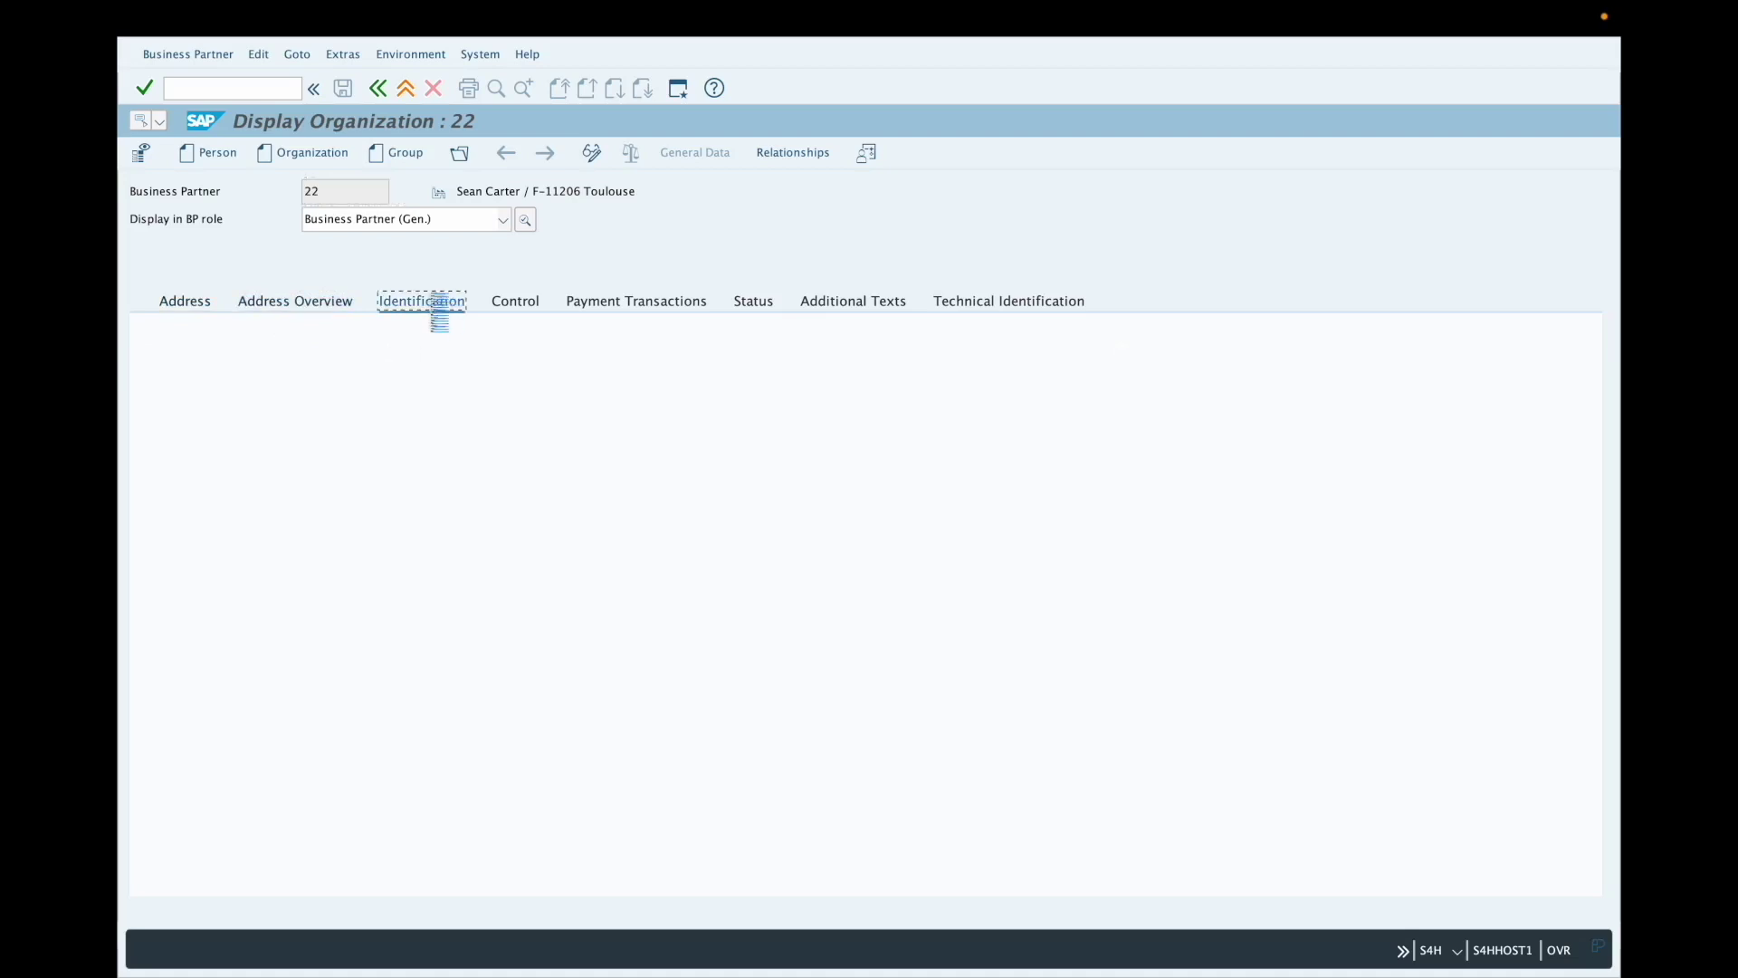
left_click(515, 300)
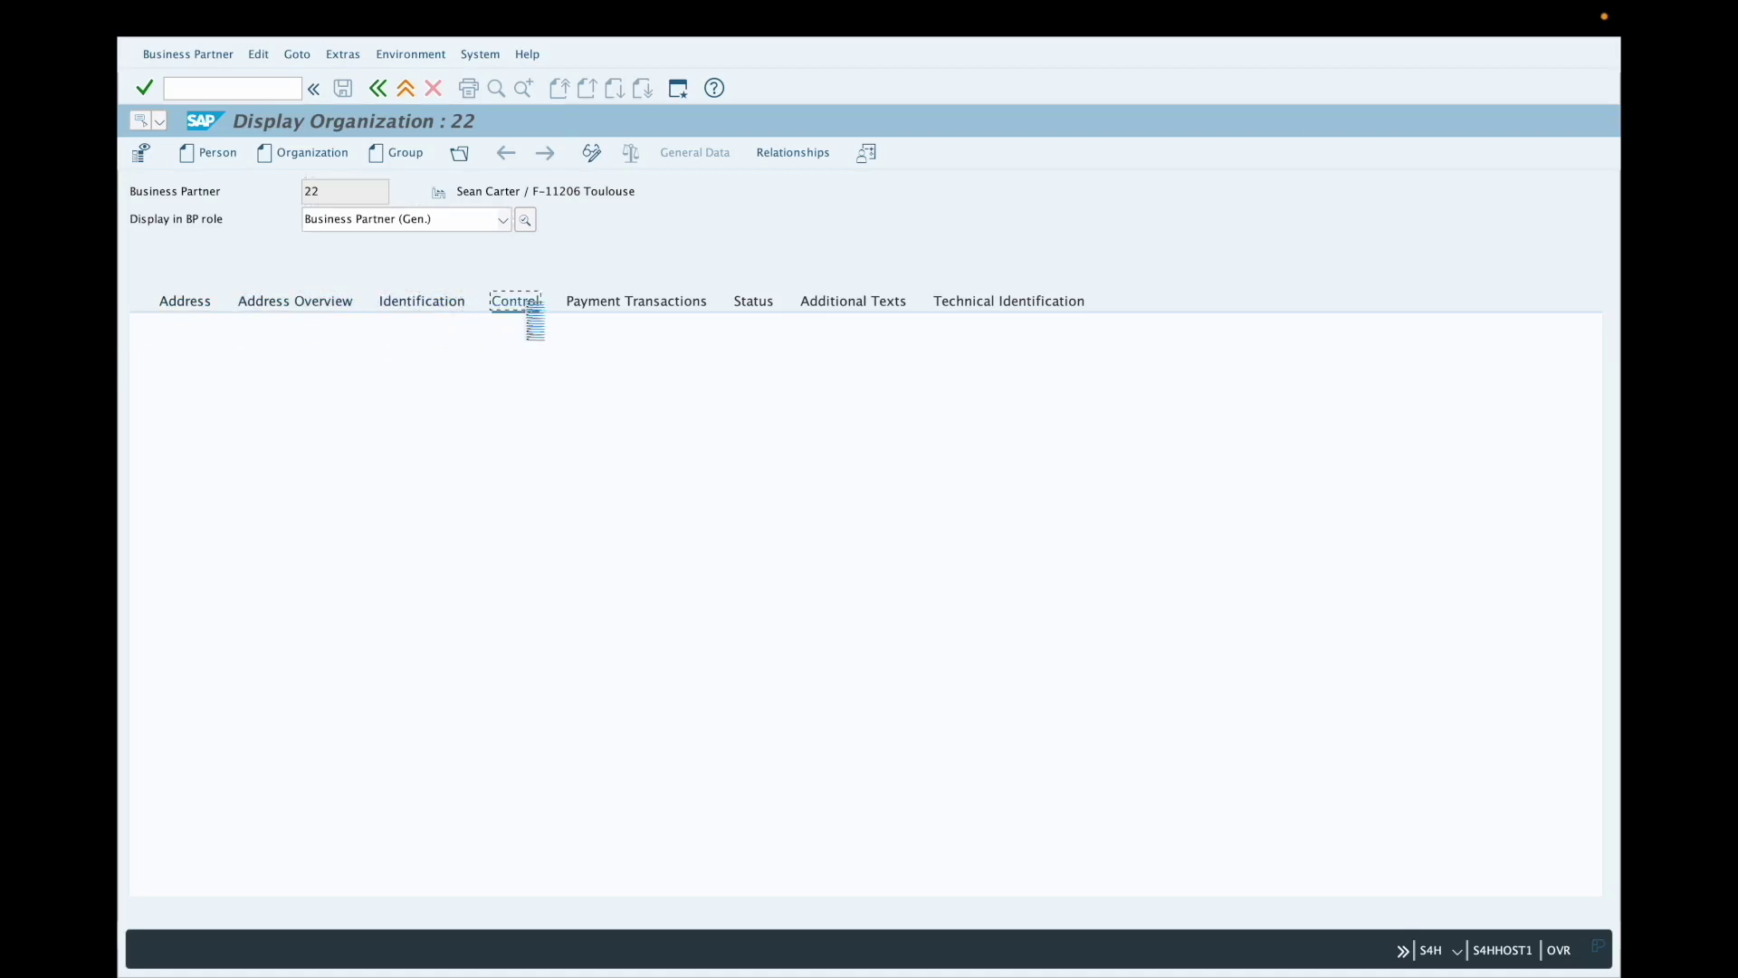
left_click(598, 303)
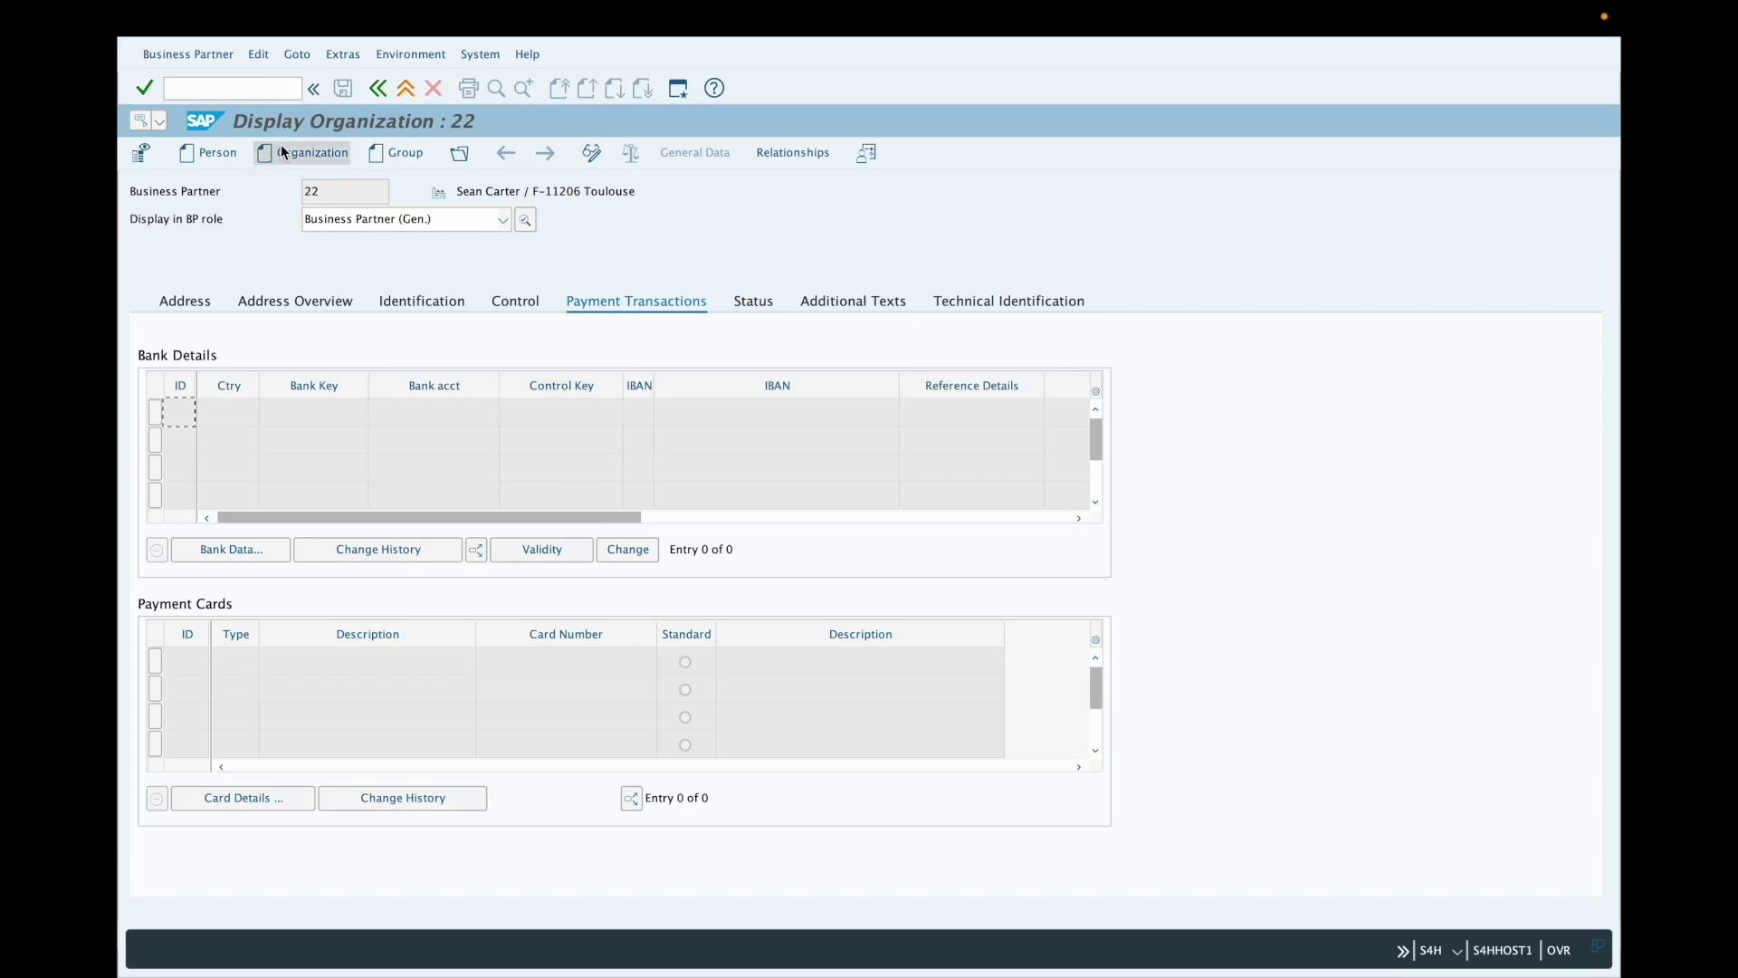
Return to the Address view, then back out to the SAP Easy Access menu.
left_click(185, 299)
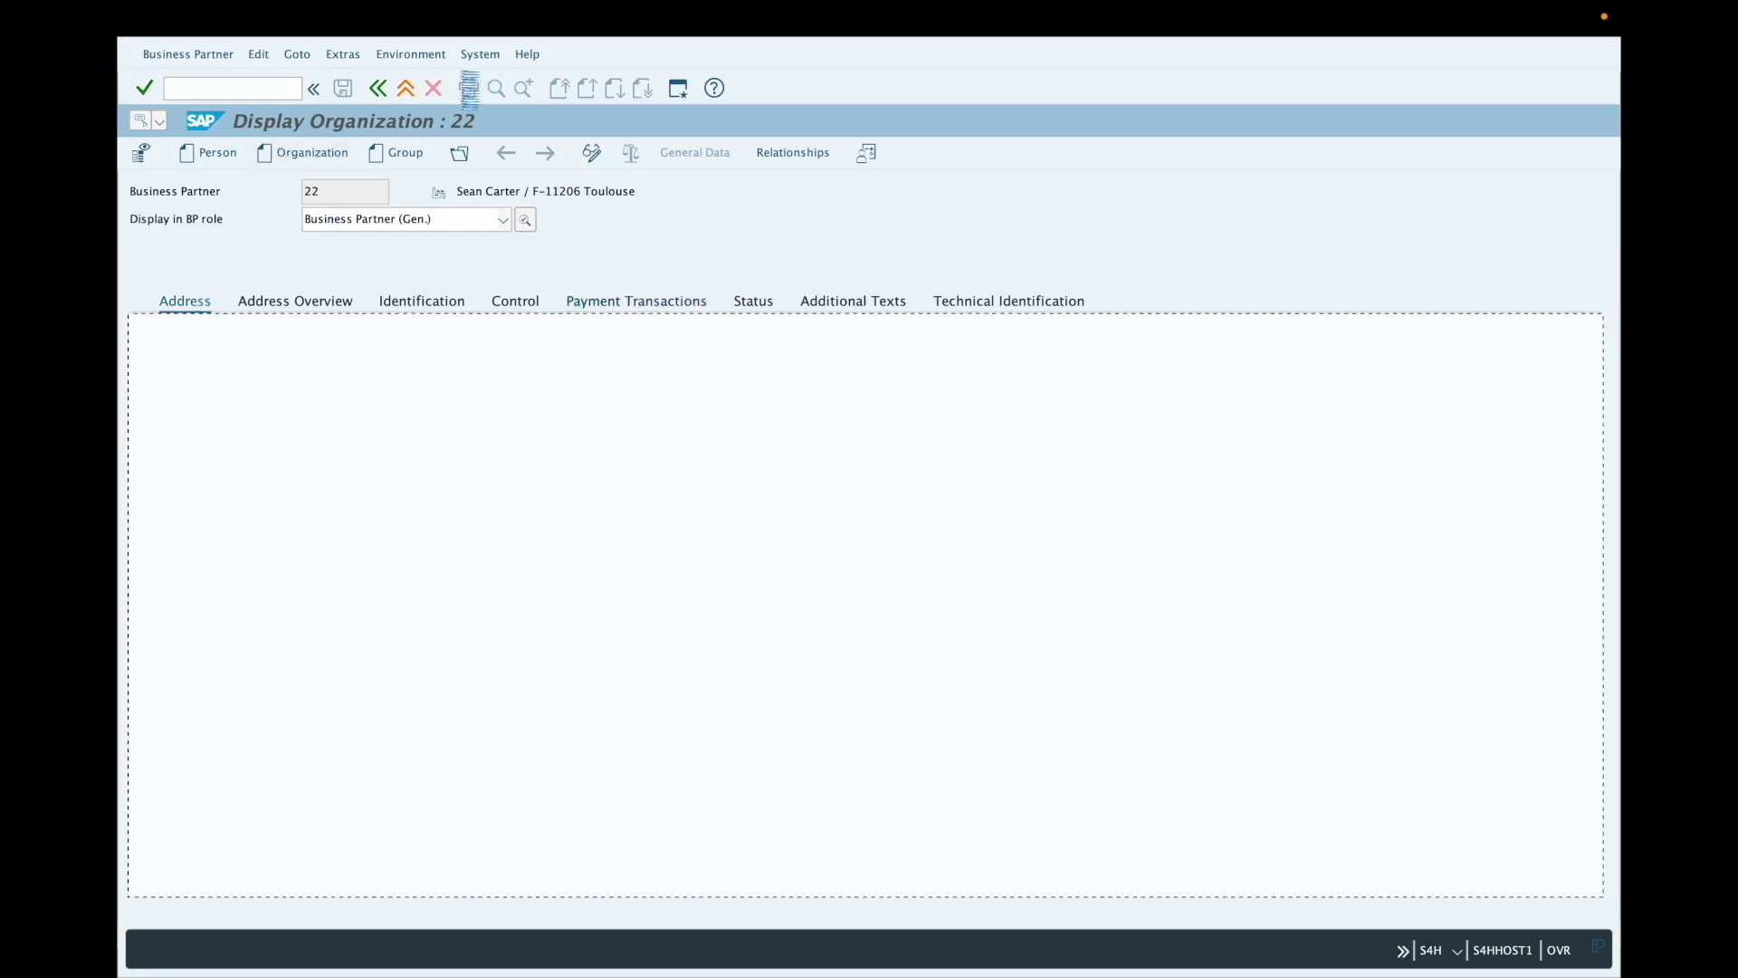
left_click(383, 90)
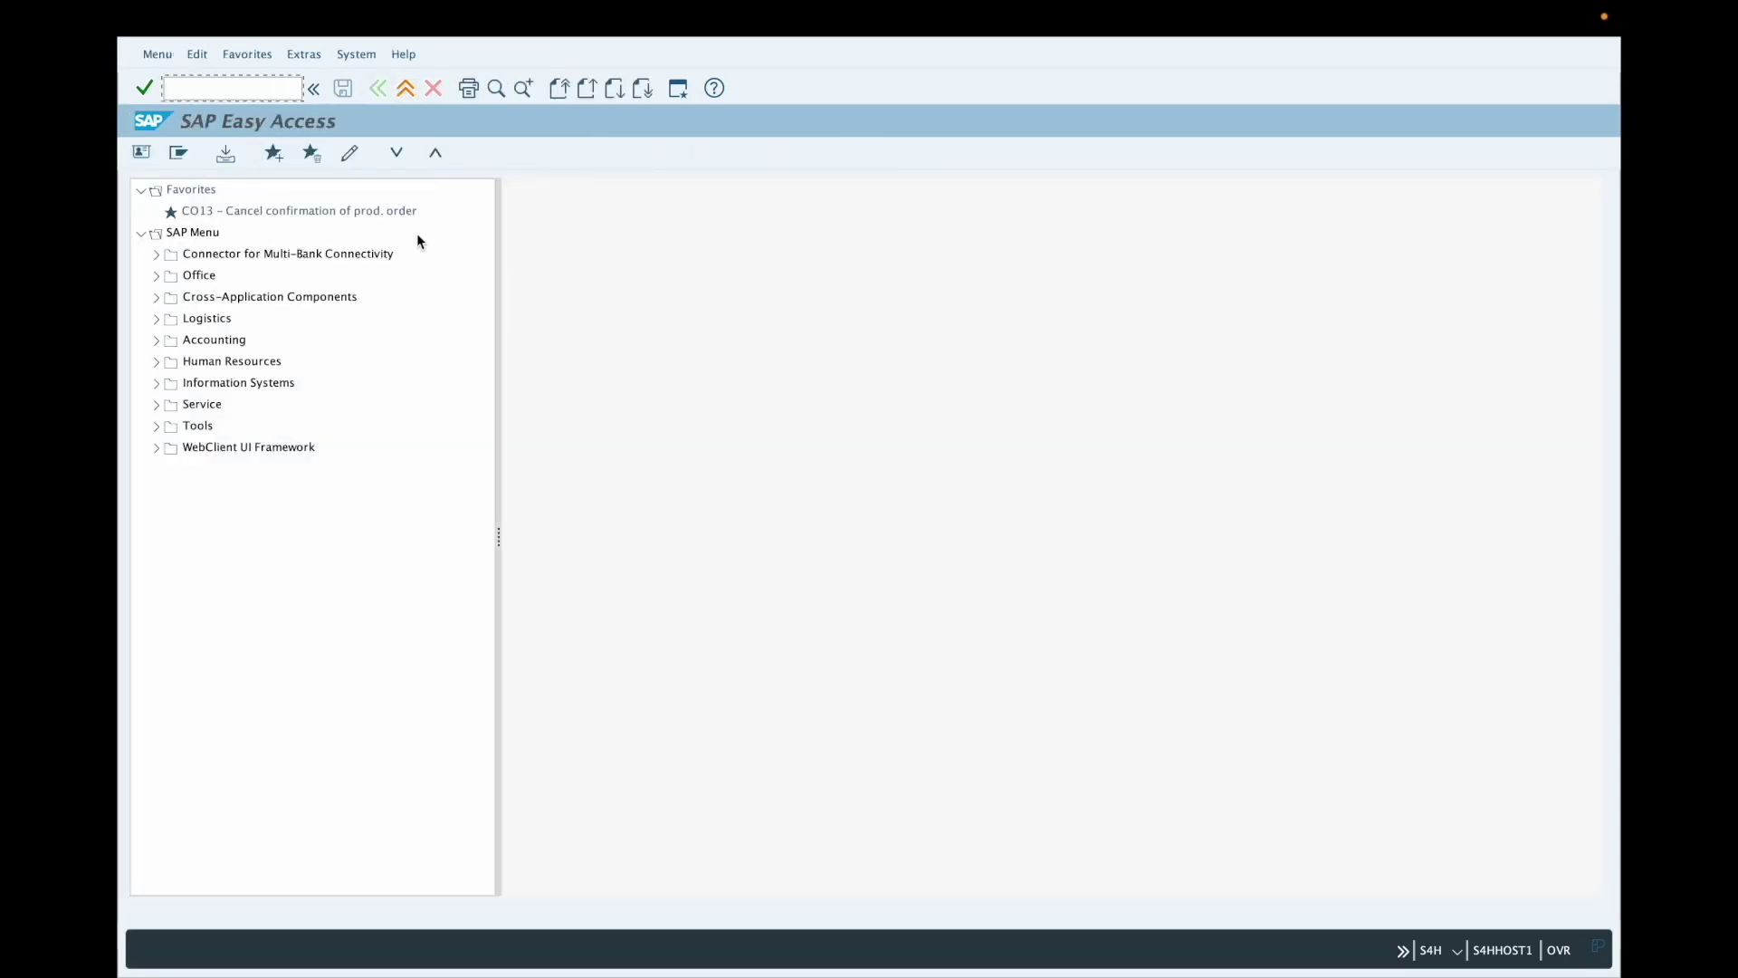
type("bp")
Rerun transaction BP and start creating a new Organization business partner.
key("Return")
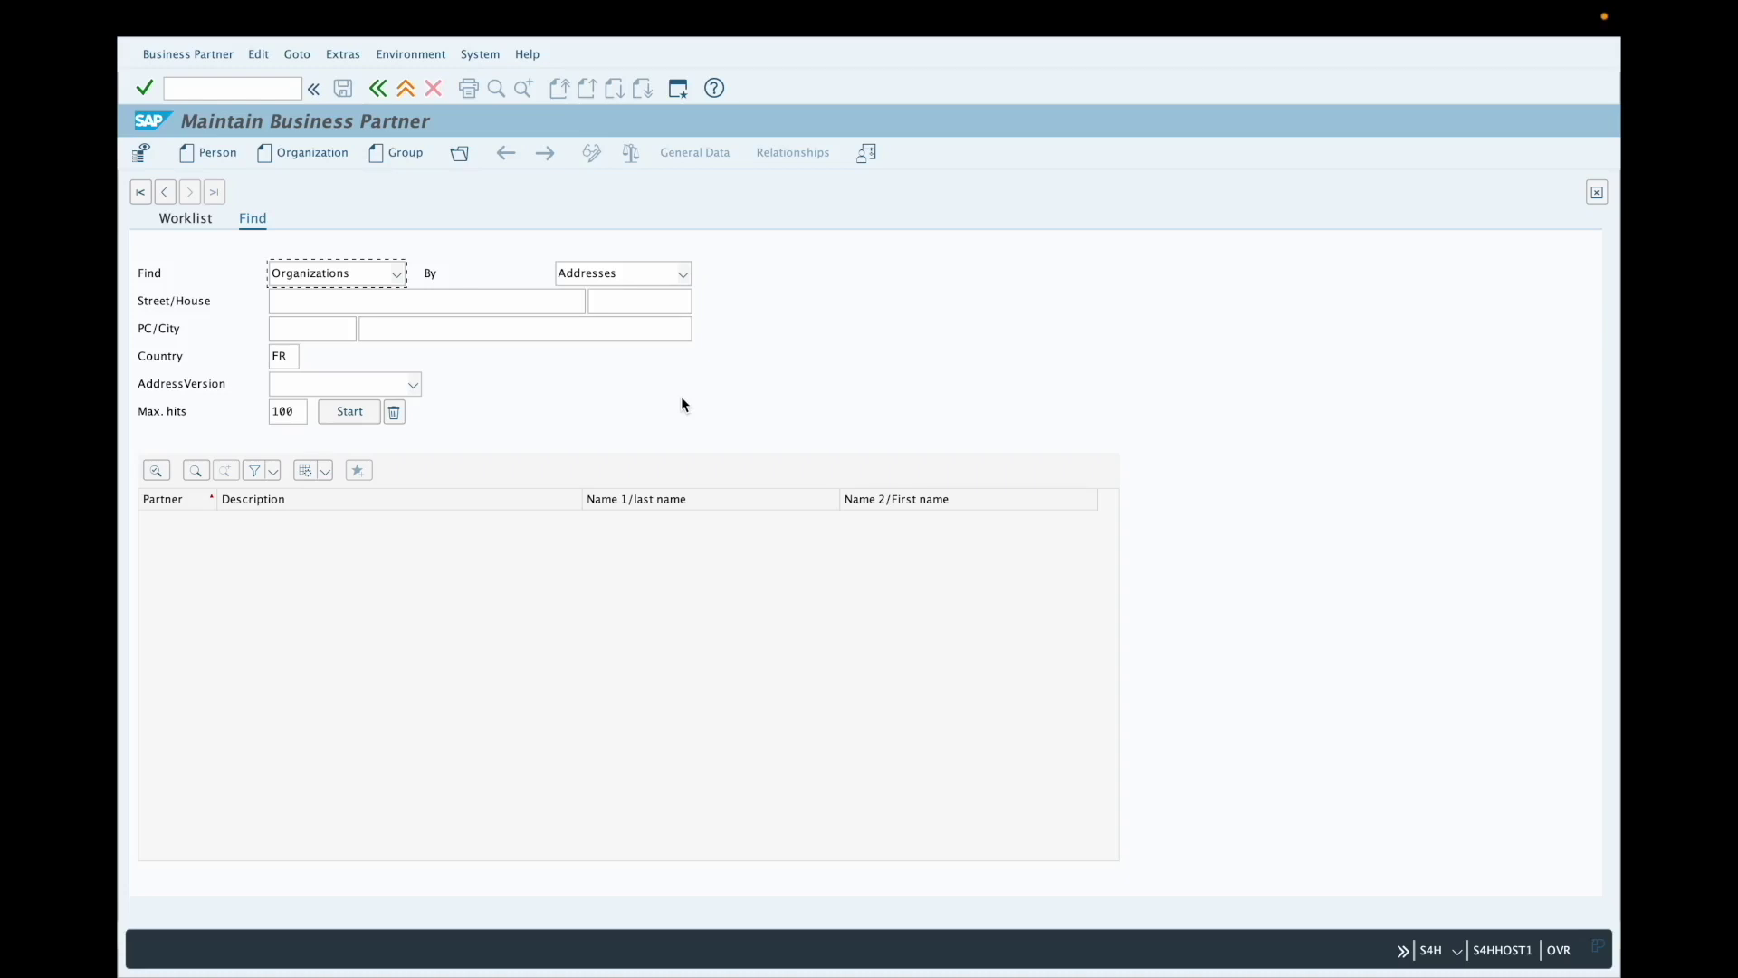
left_click(295, 154)
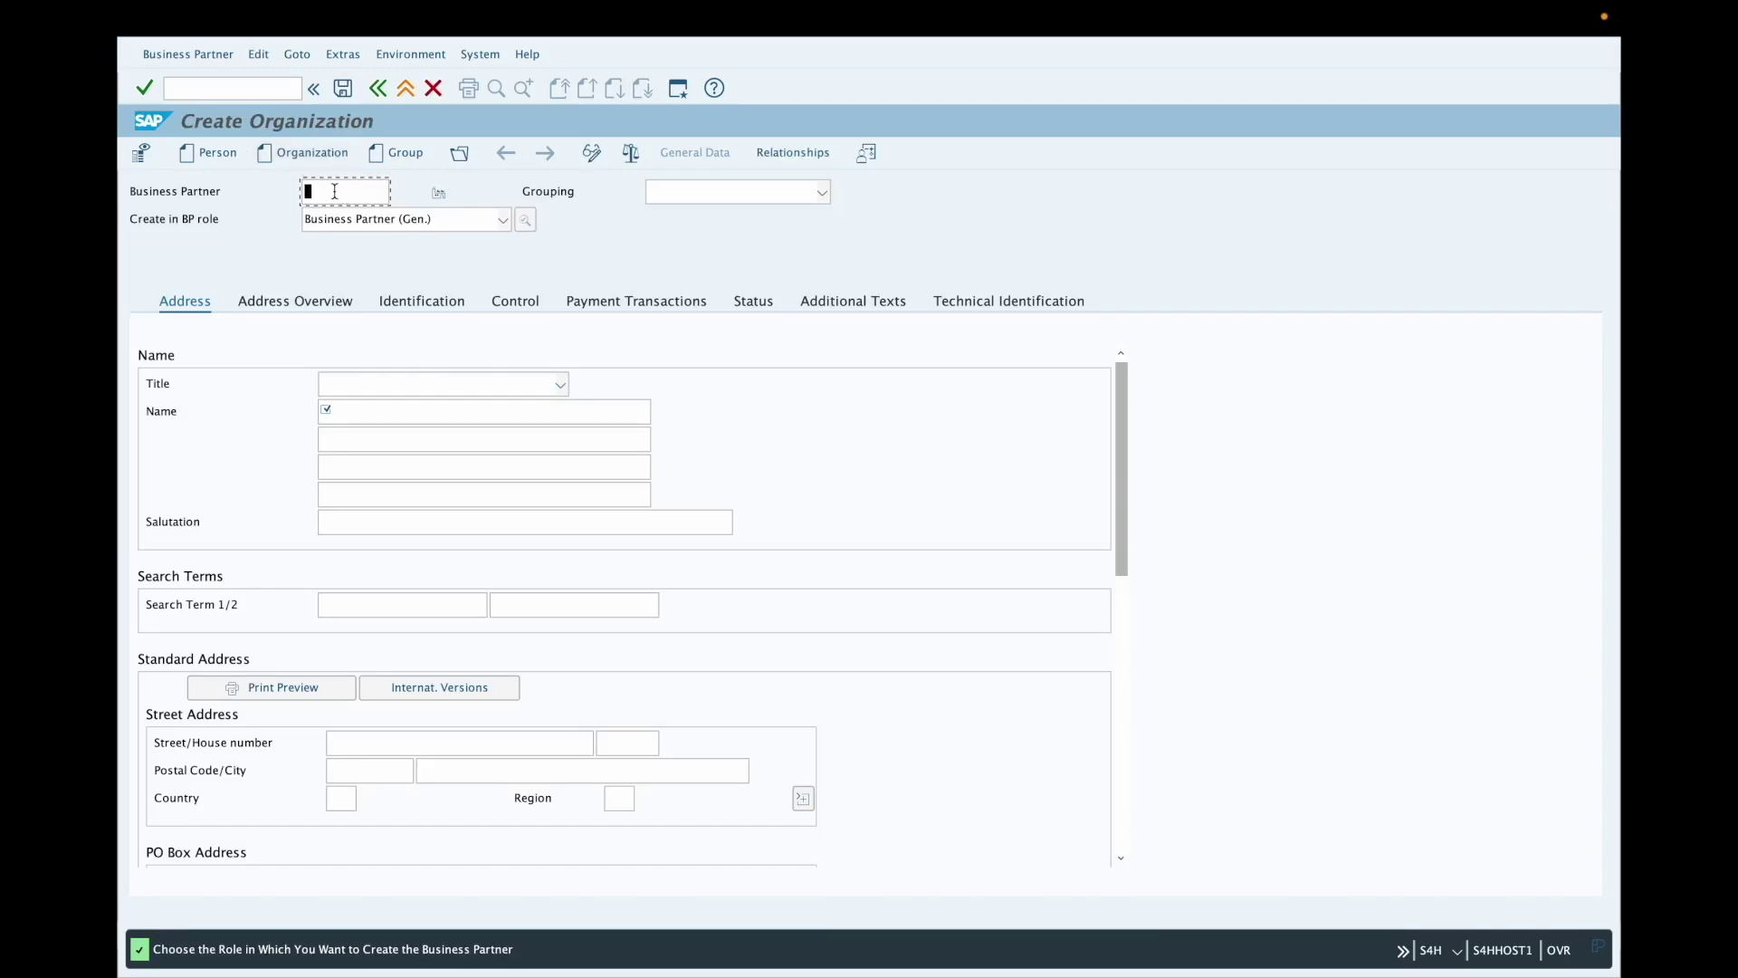
Browse the Create in BP role list, keep the general role, and glance at Grouping.
left_click(503, 218)
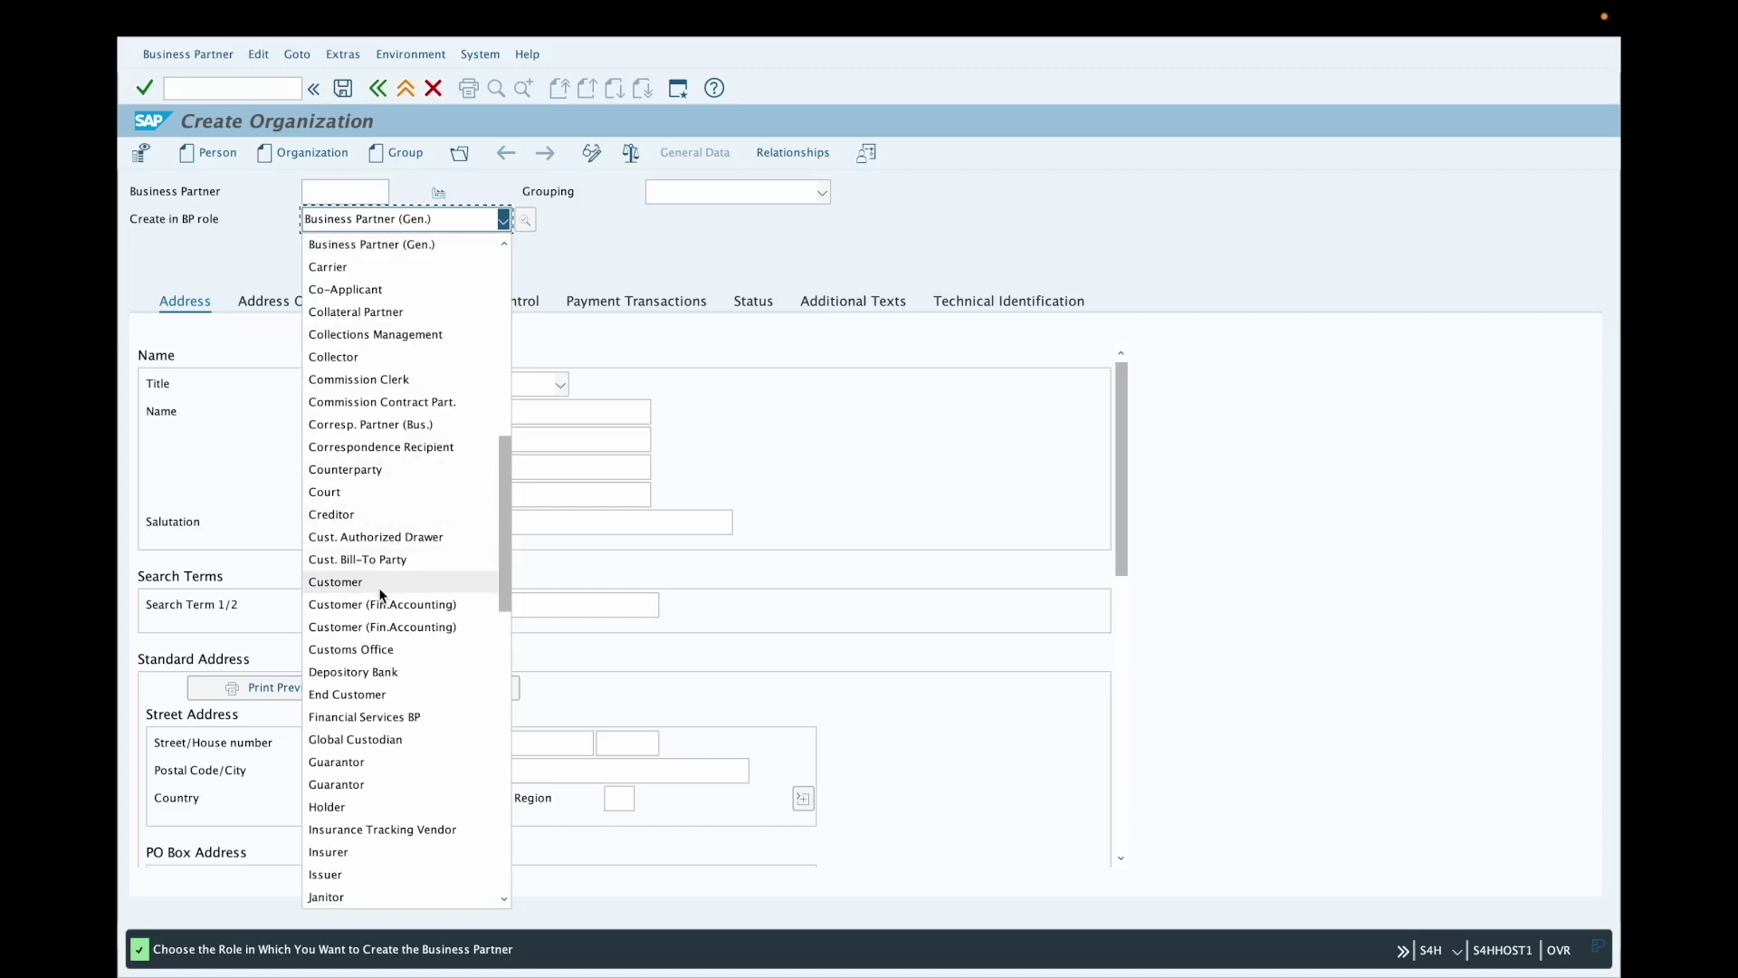
scroll(381, 598, "down", 4)
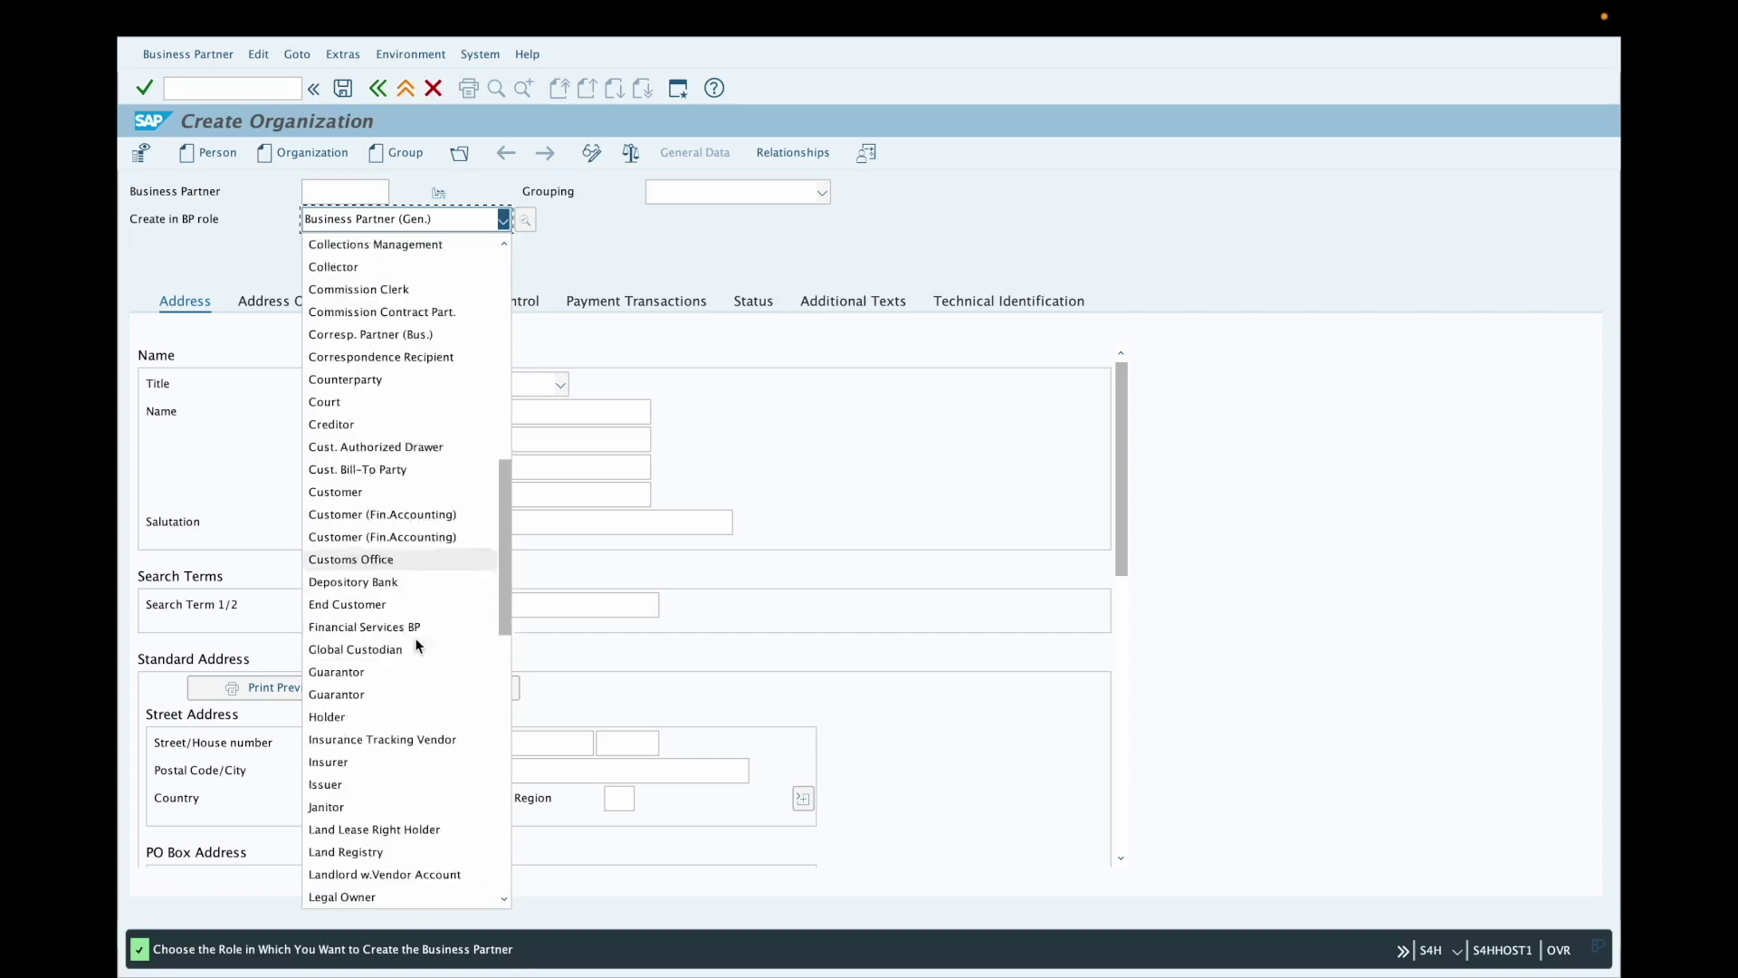
scroll(409, 626, "down", 4)
scroll(415, 637, "down", 4)
scroll(415, 637, "down", 2)
scroll(415, 637, "down", 3)
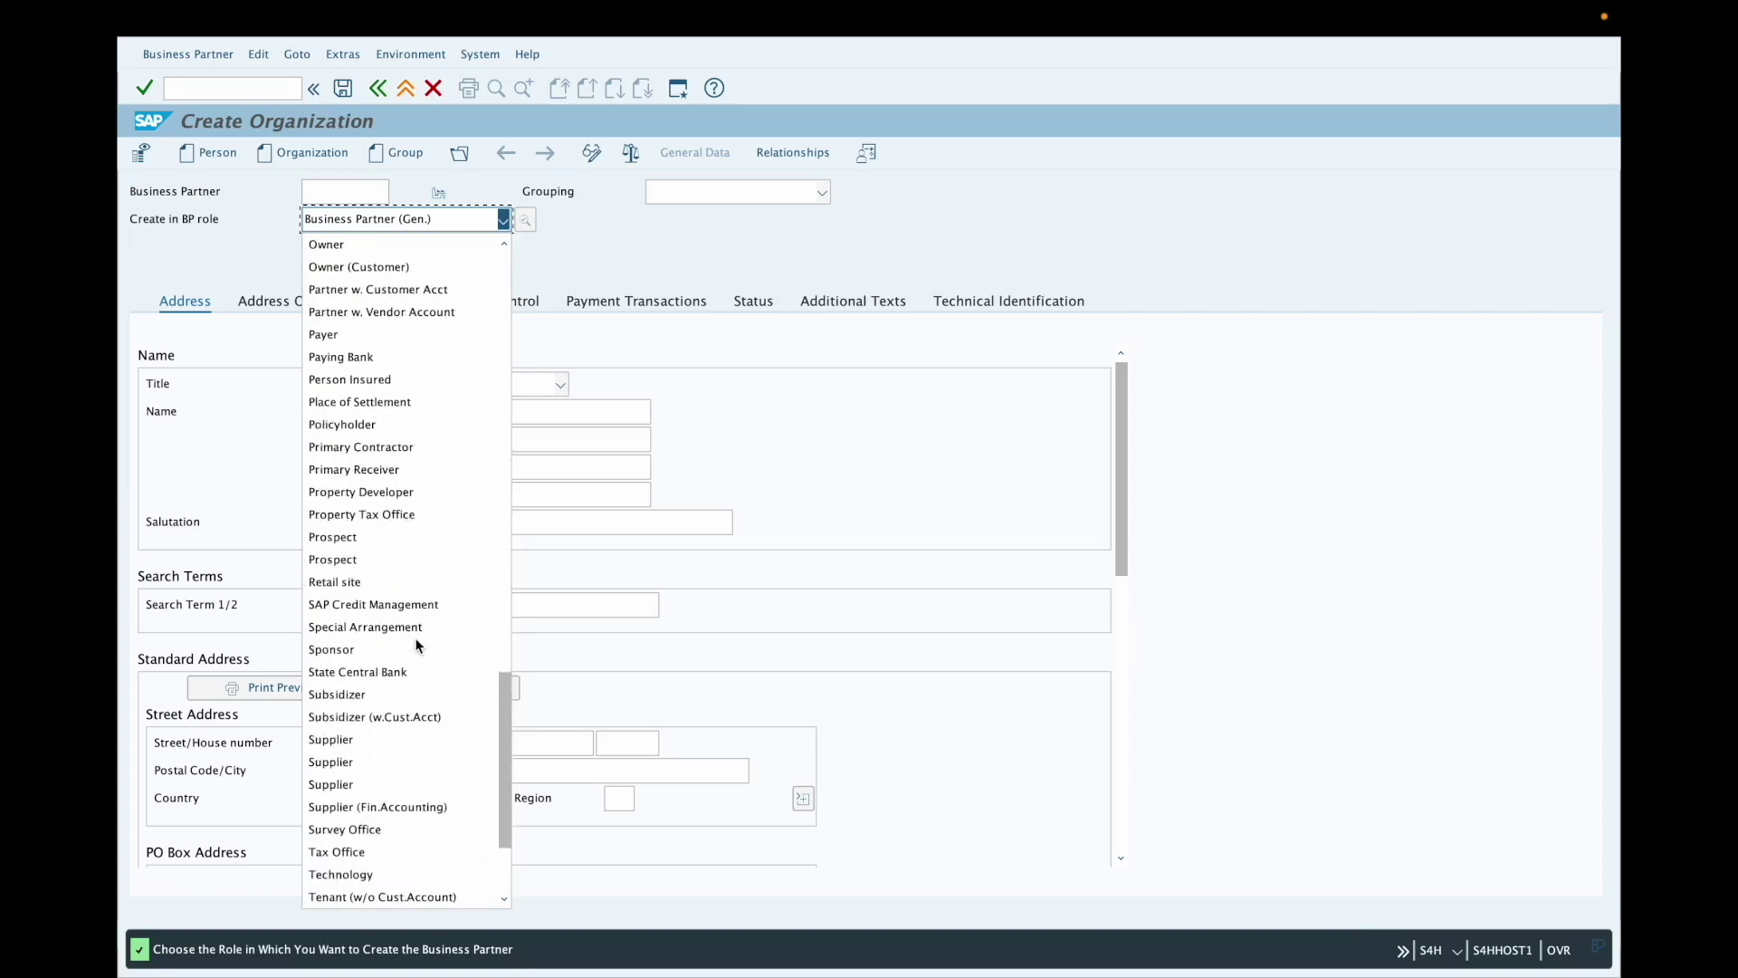
scroll(415, 637, "down", 2)
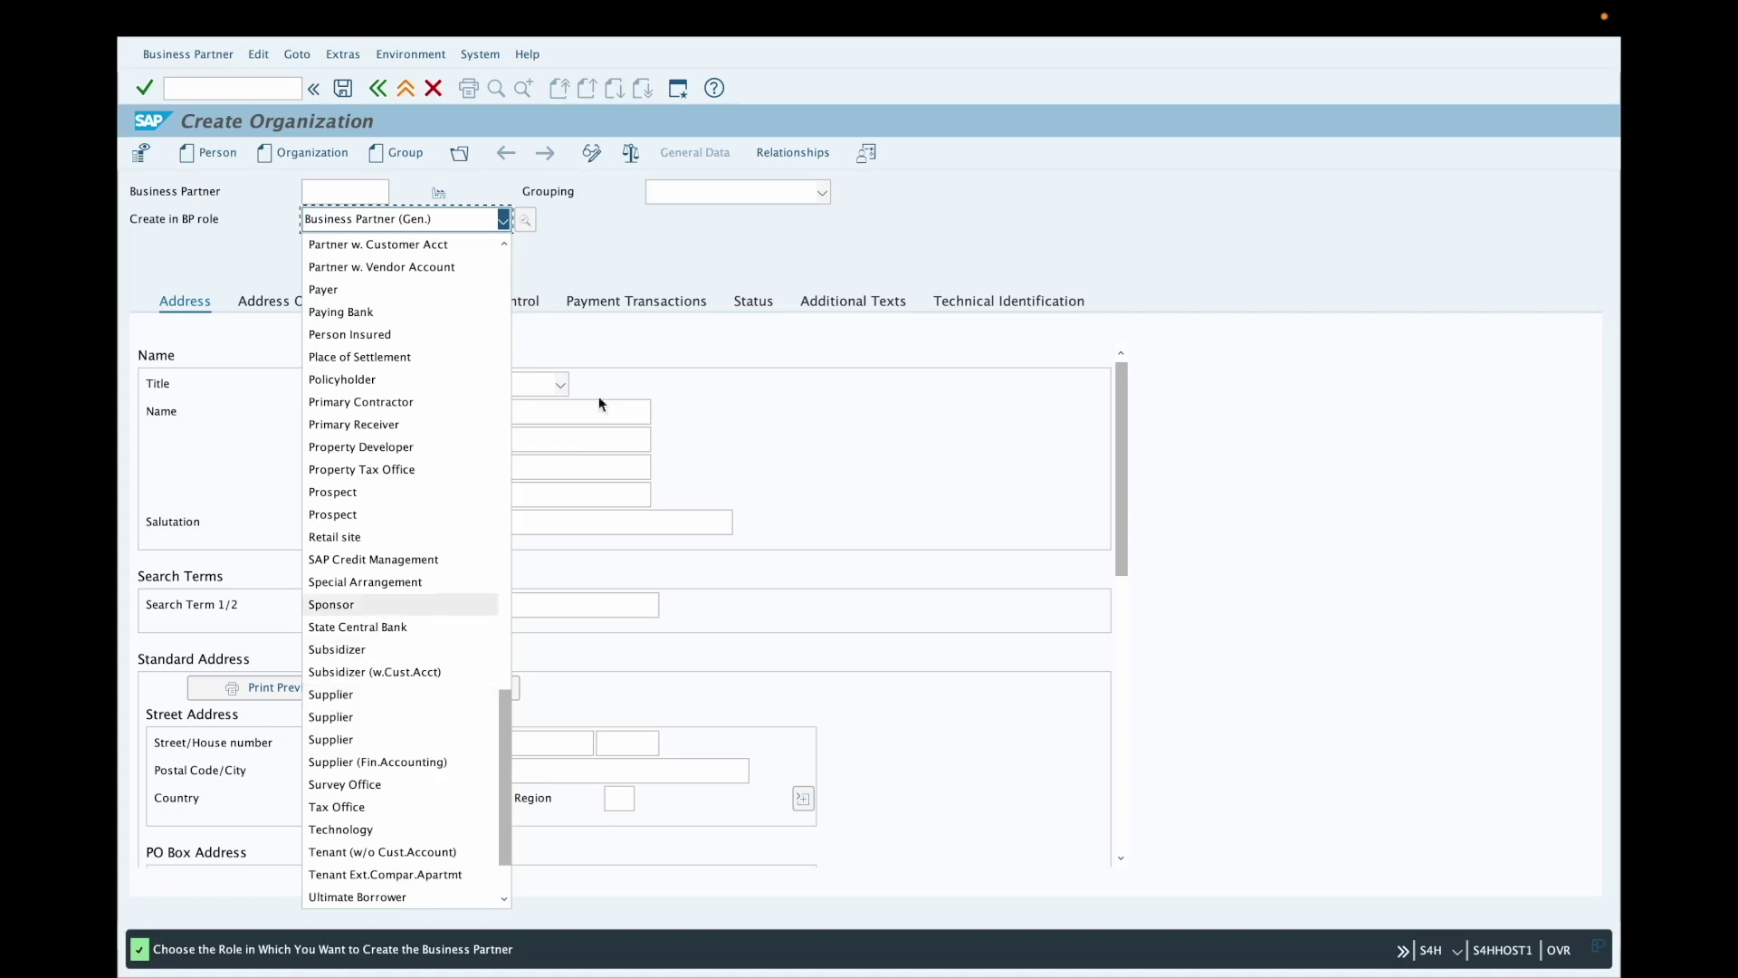
left_click(660, 200)
left_click(616, 240)
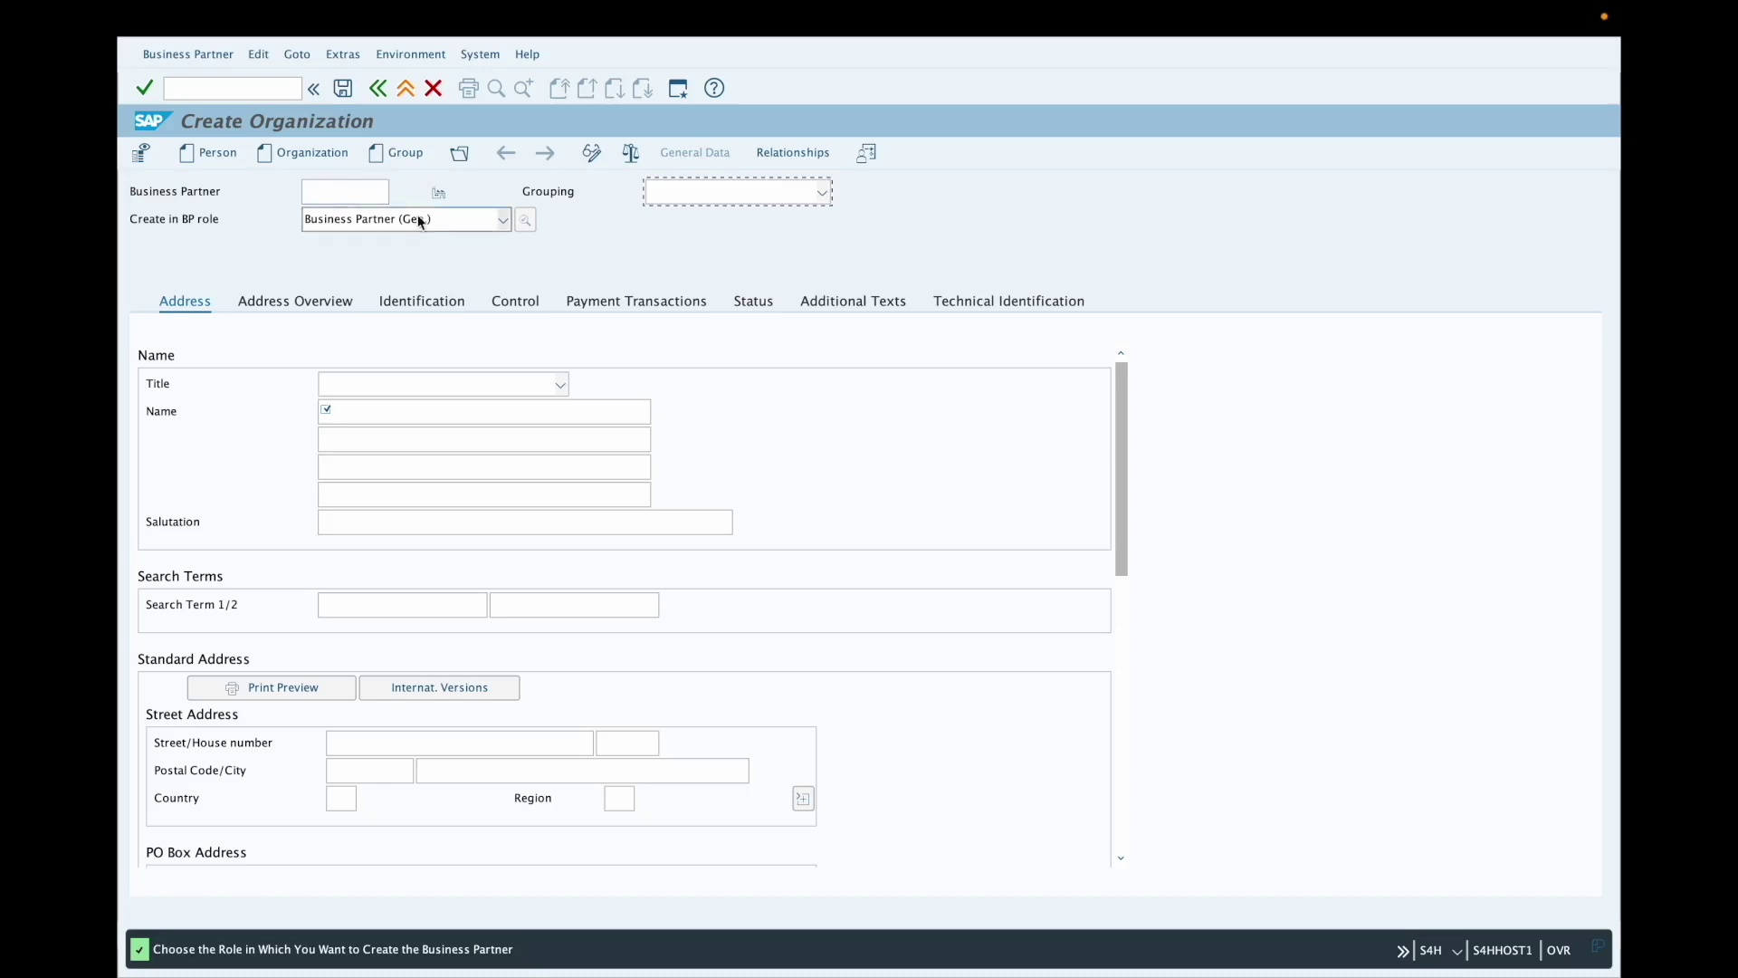
left_click(502, 222)
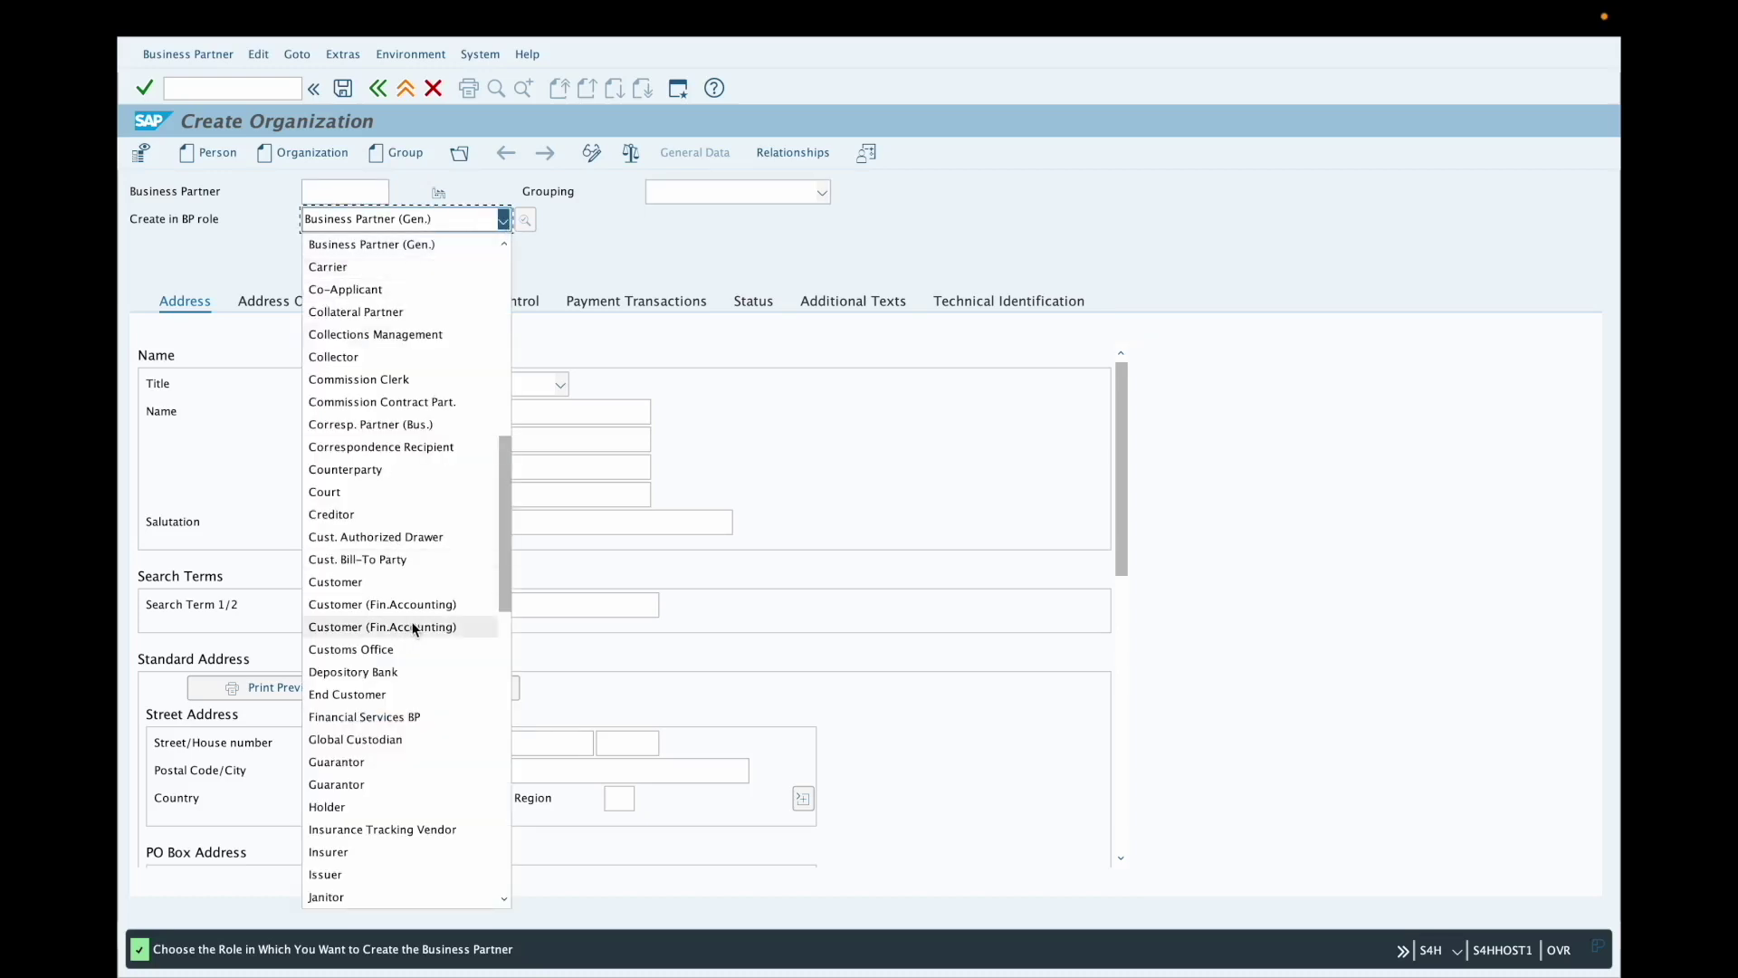
left_click(681, 394)
left_click(821, 193)
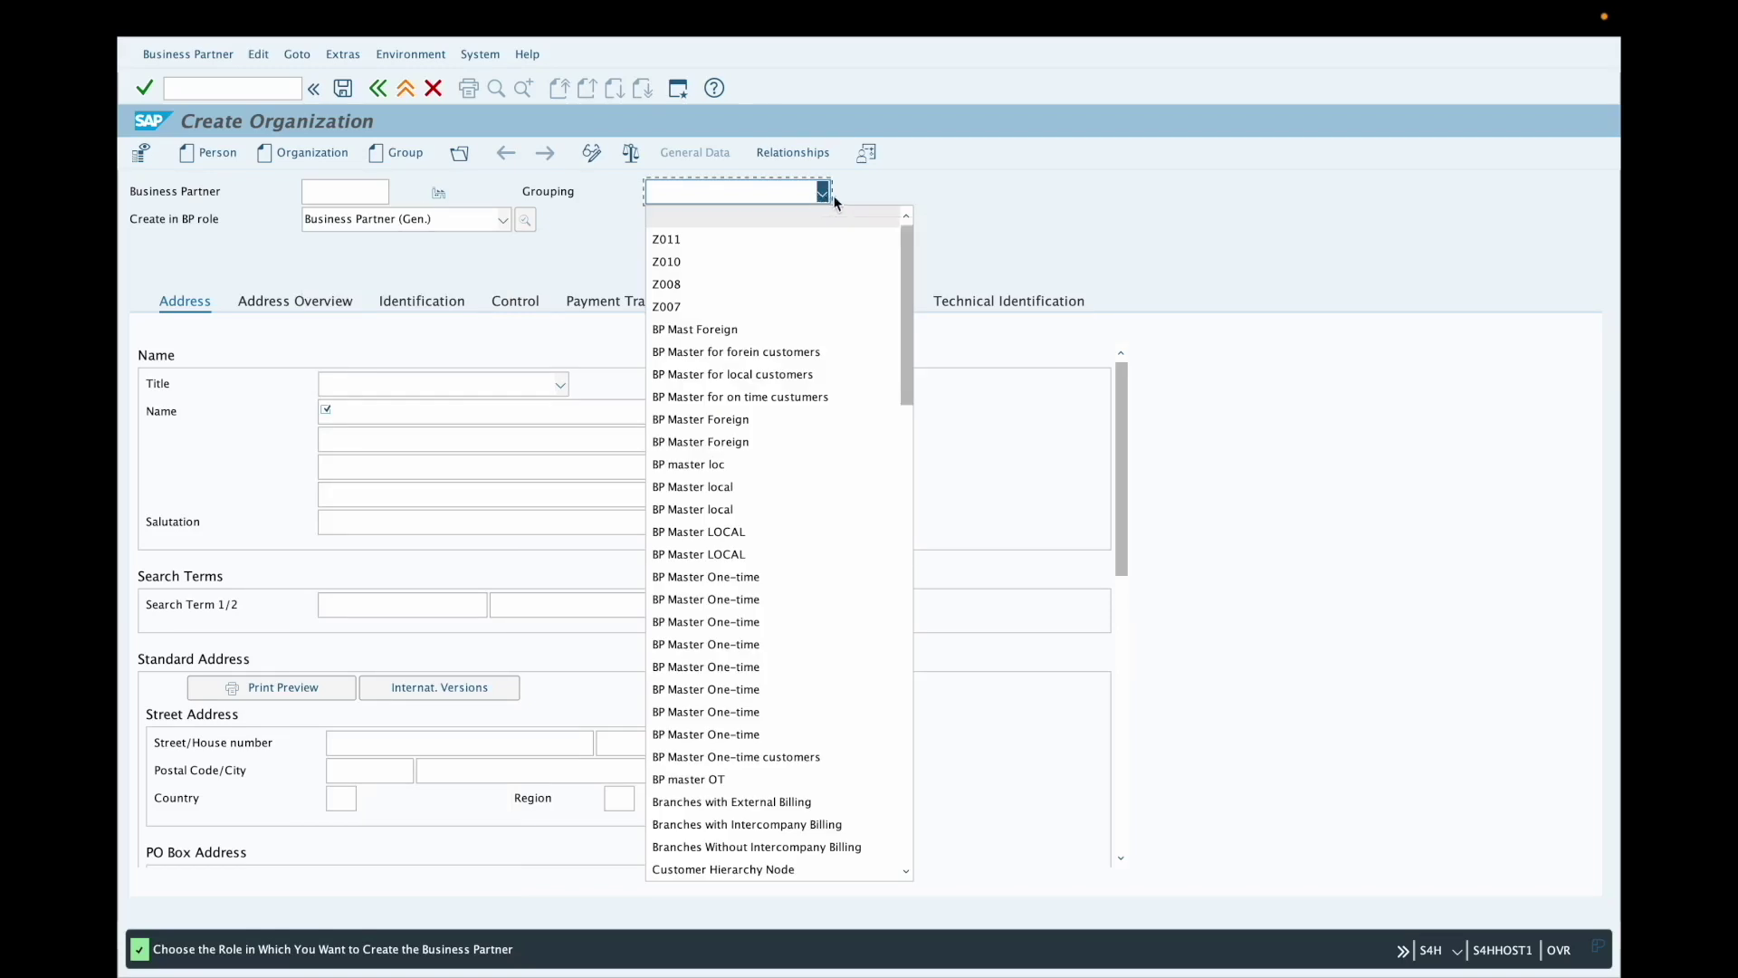
left_click(822, 195)
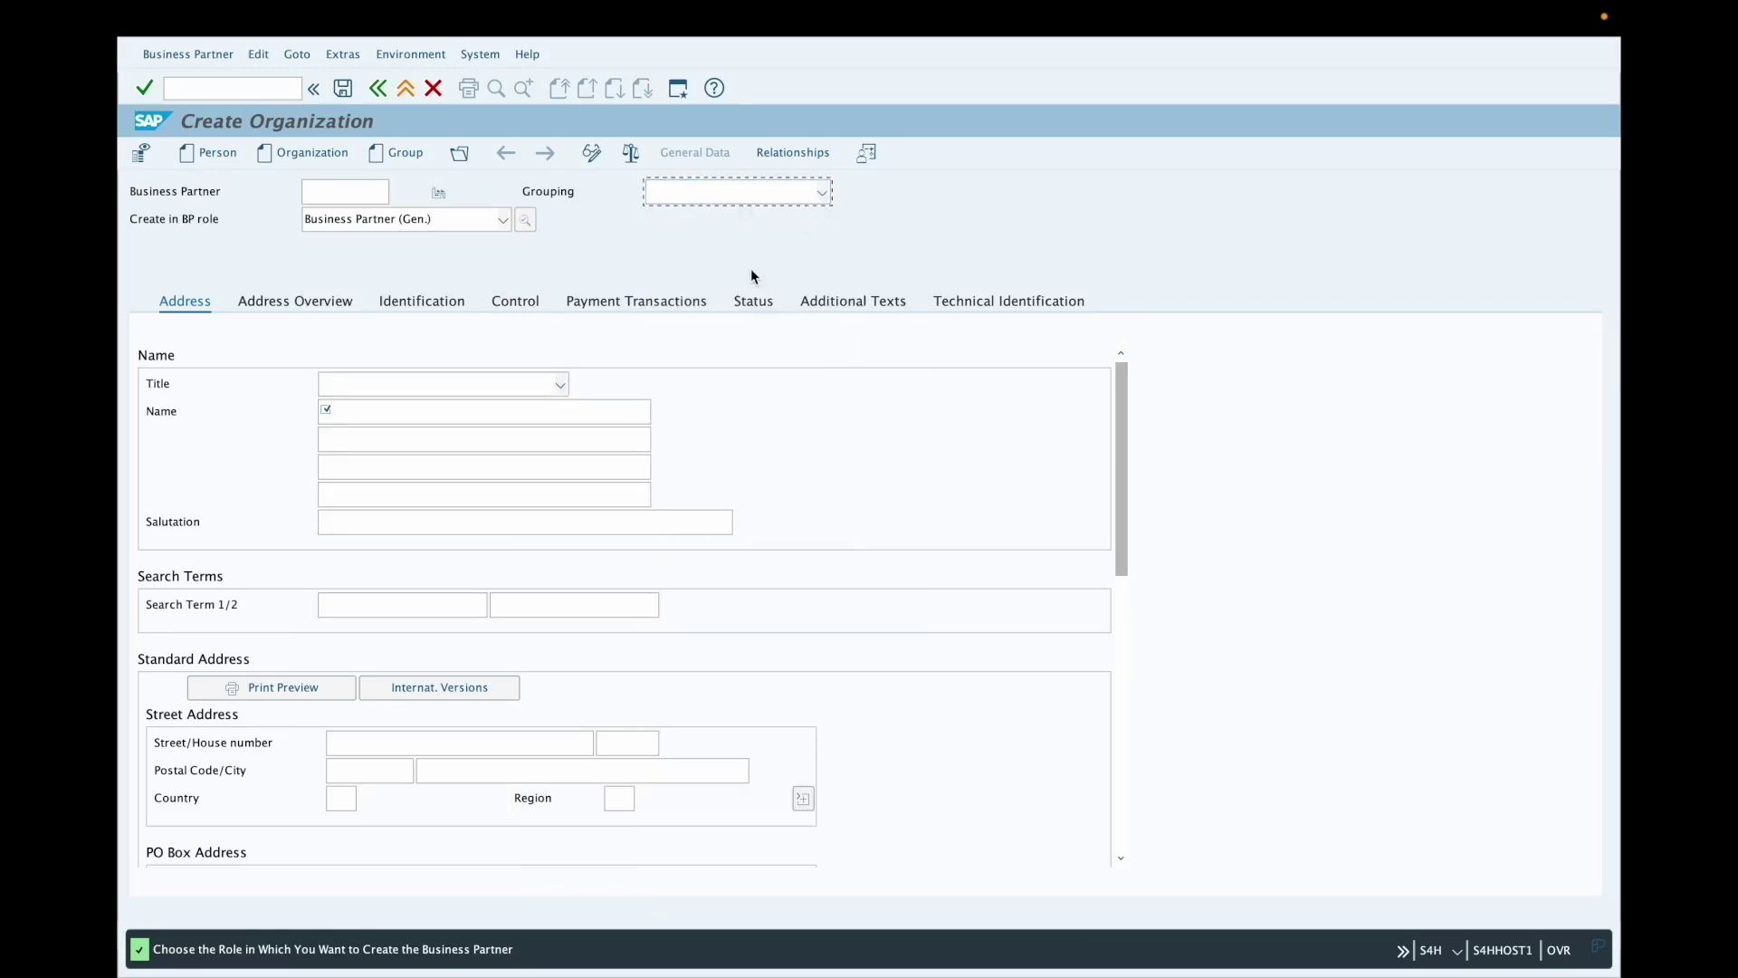
scroll(770, 476, "down", 3)
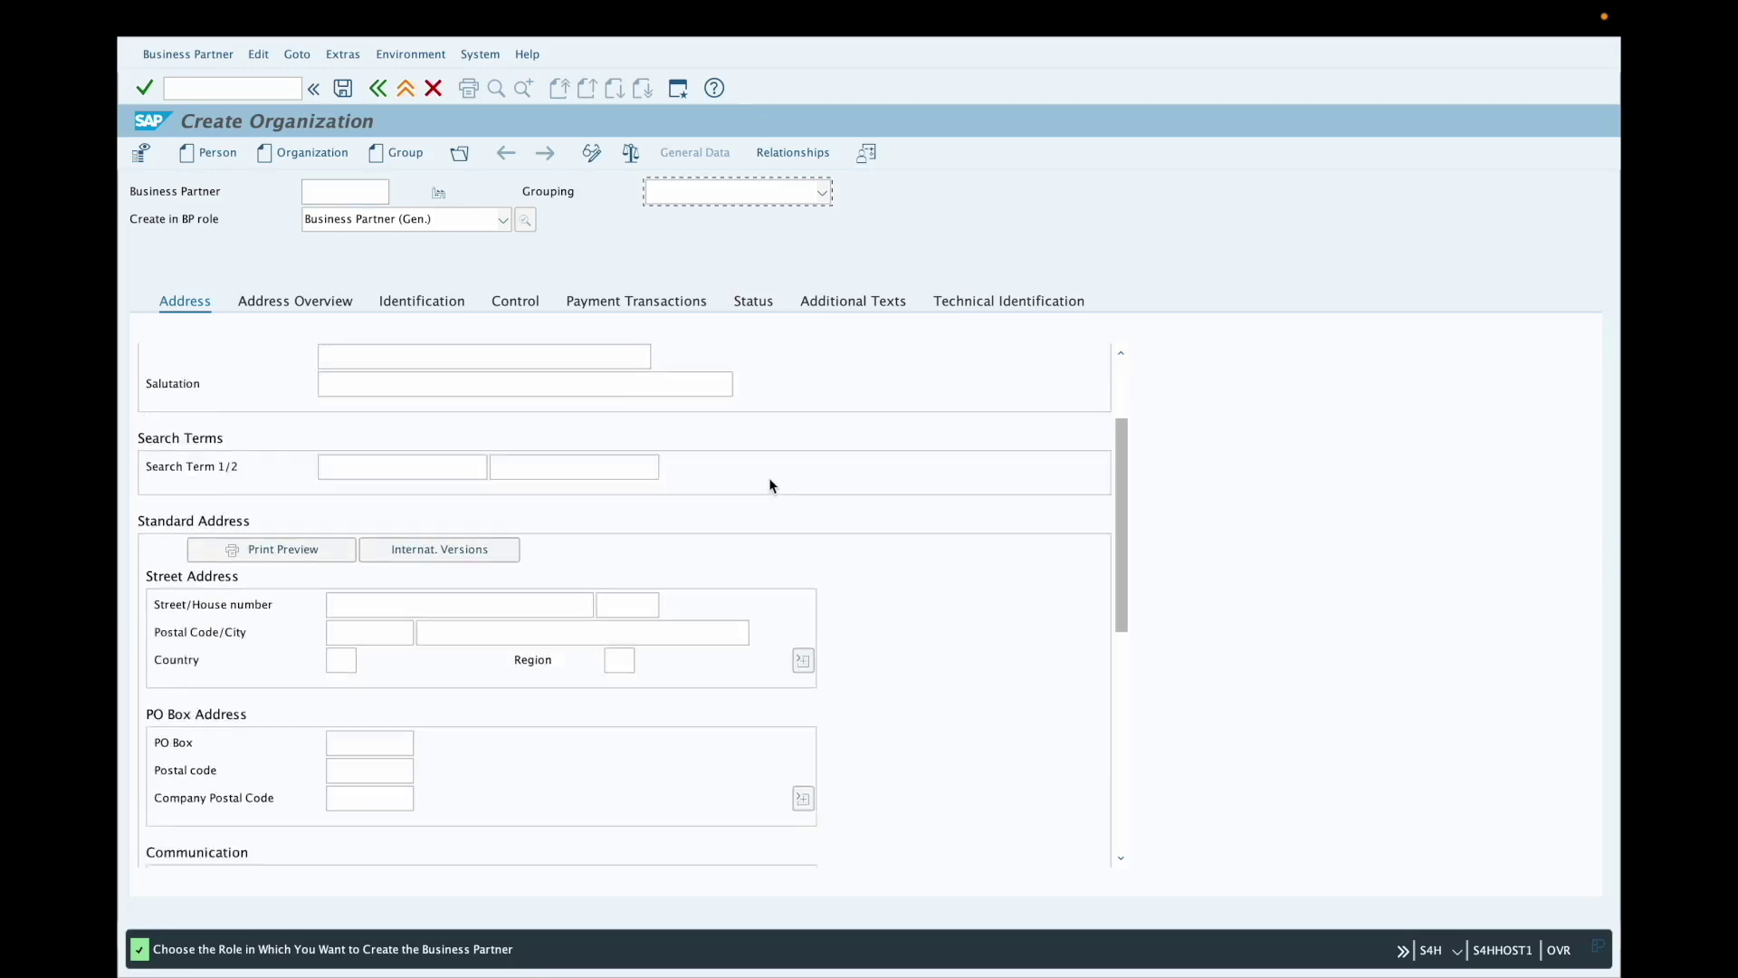
scroll(769, 477, "up", 3)
left_click(294, 301)
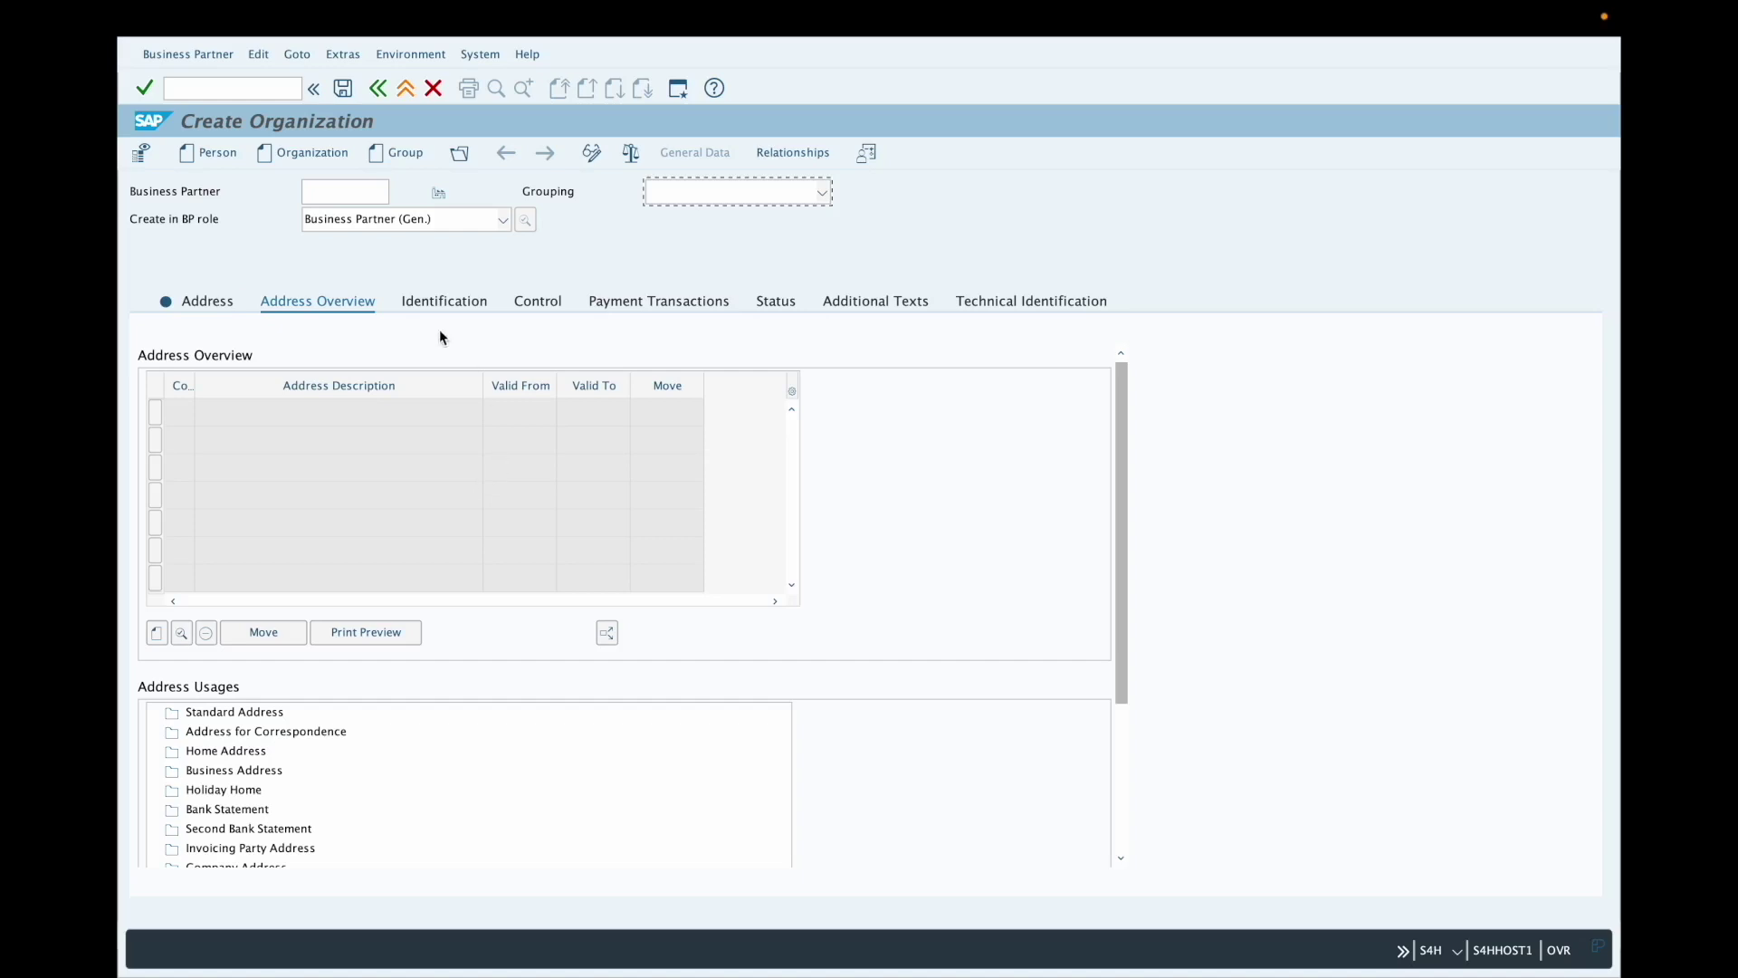
left_click(208, 300)
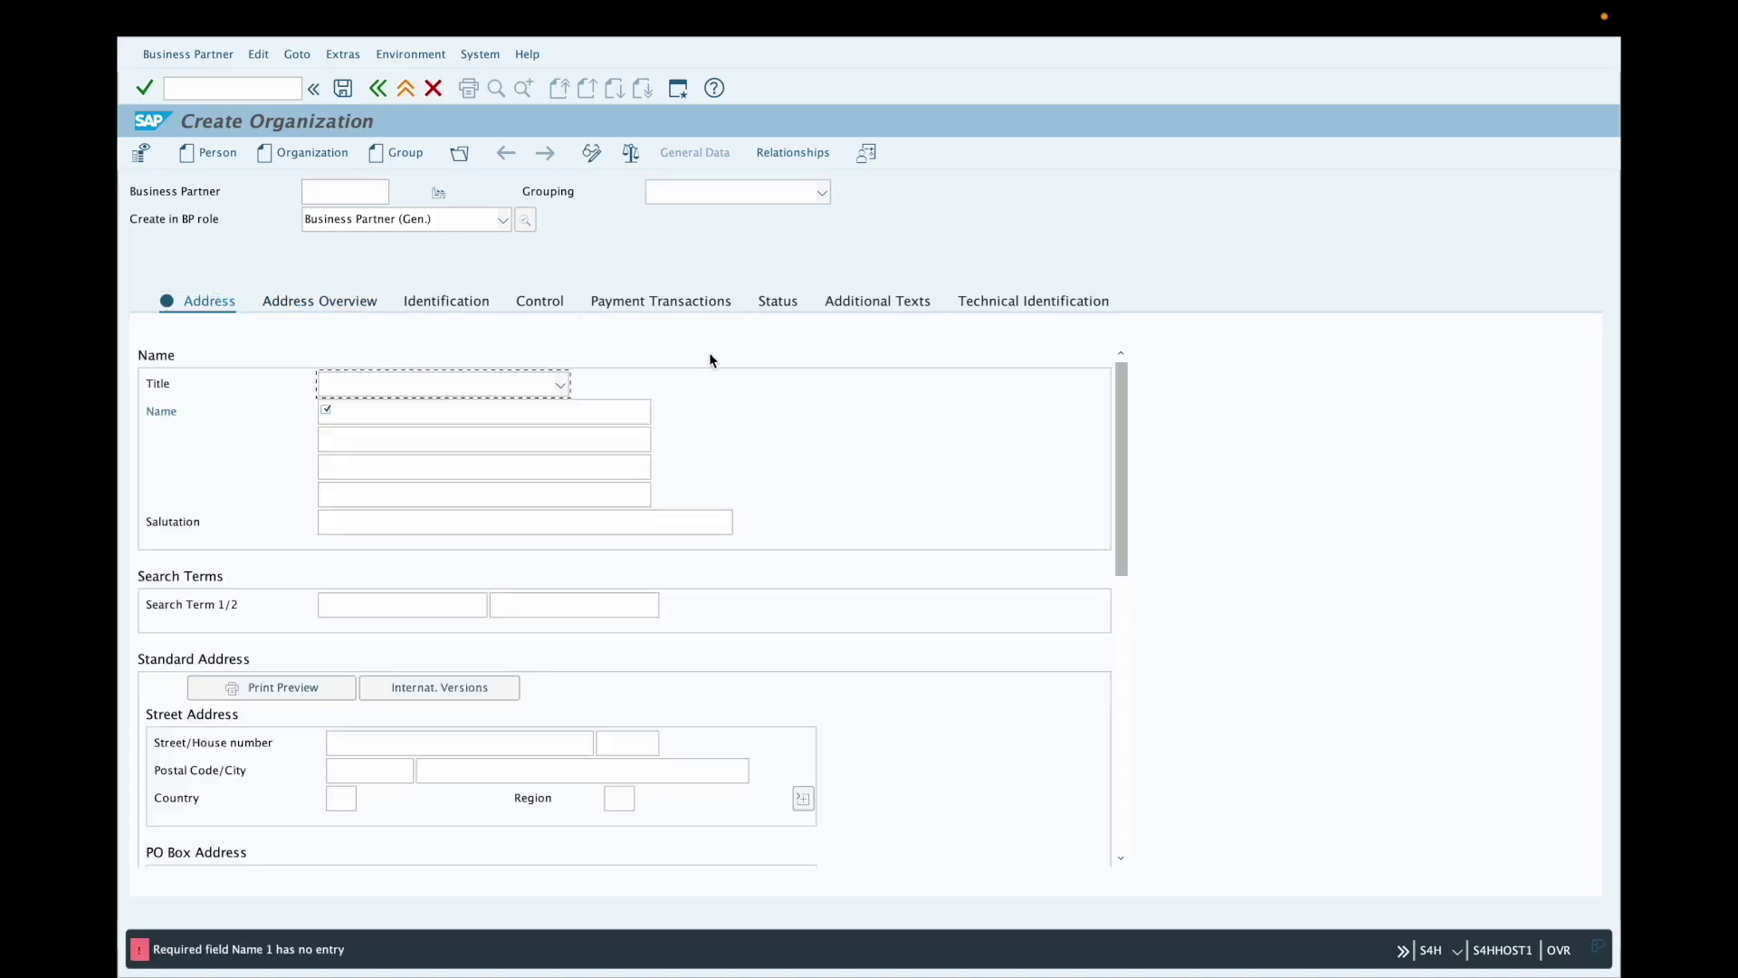